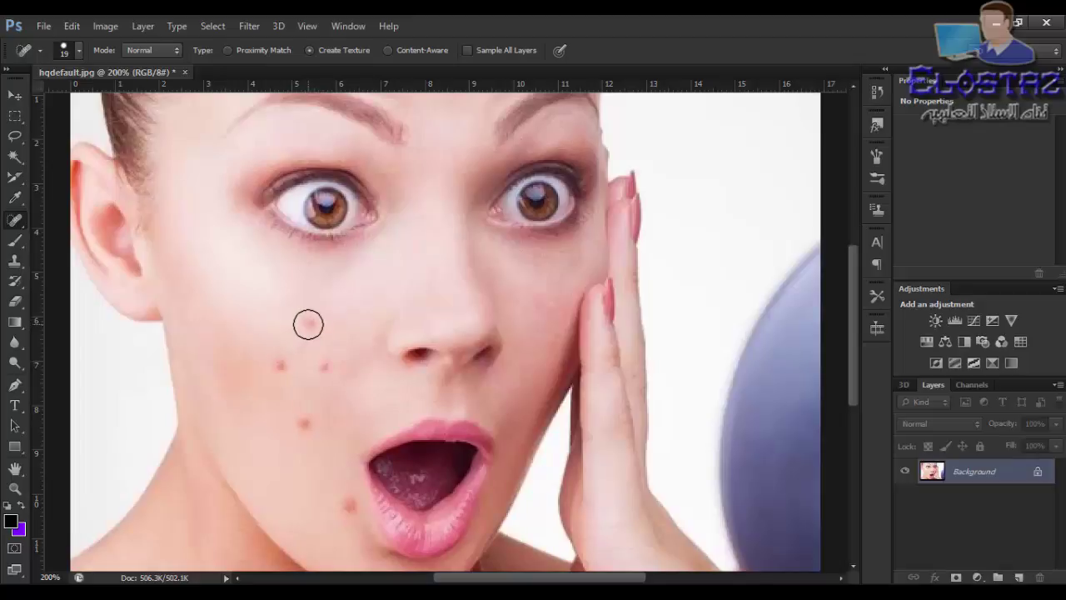
left_click(308, 323)
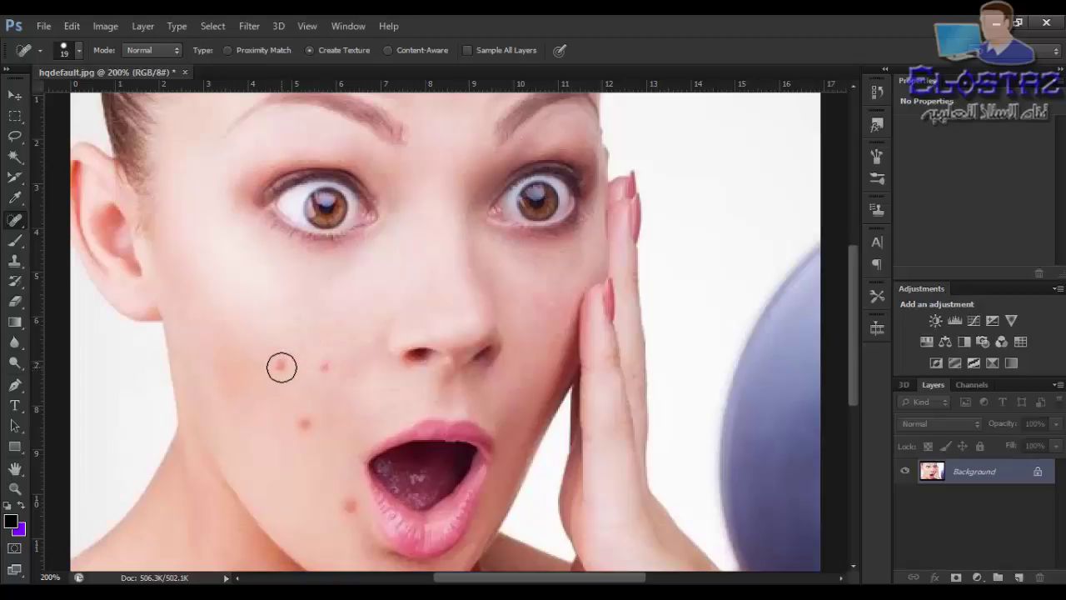
left_click(282, 367)
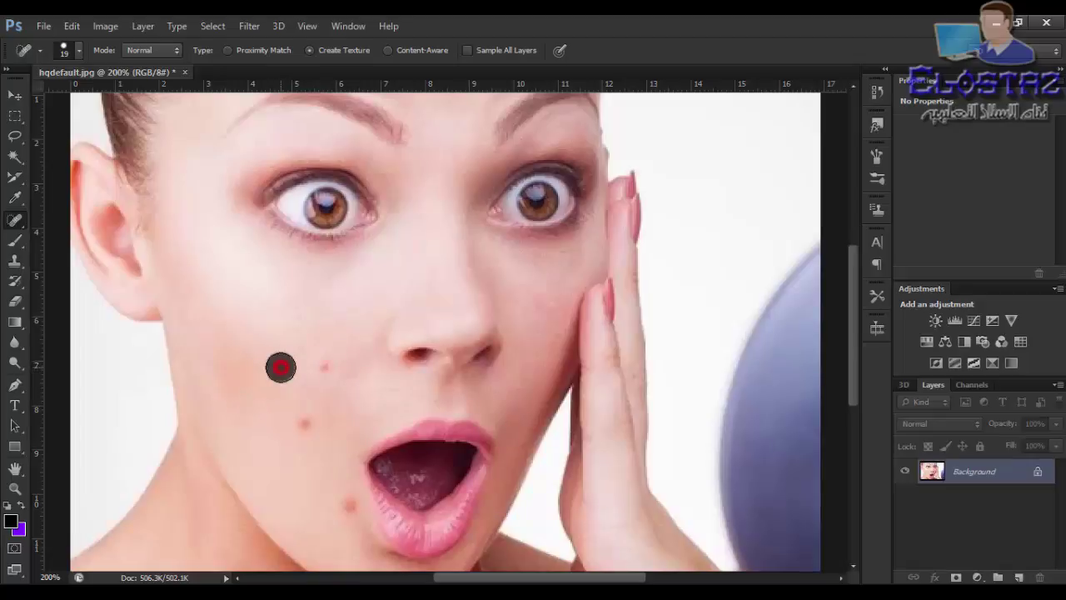
left_click(323, 369)
left_click(303, 424)
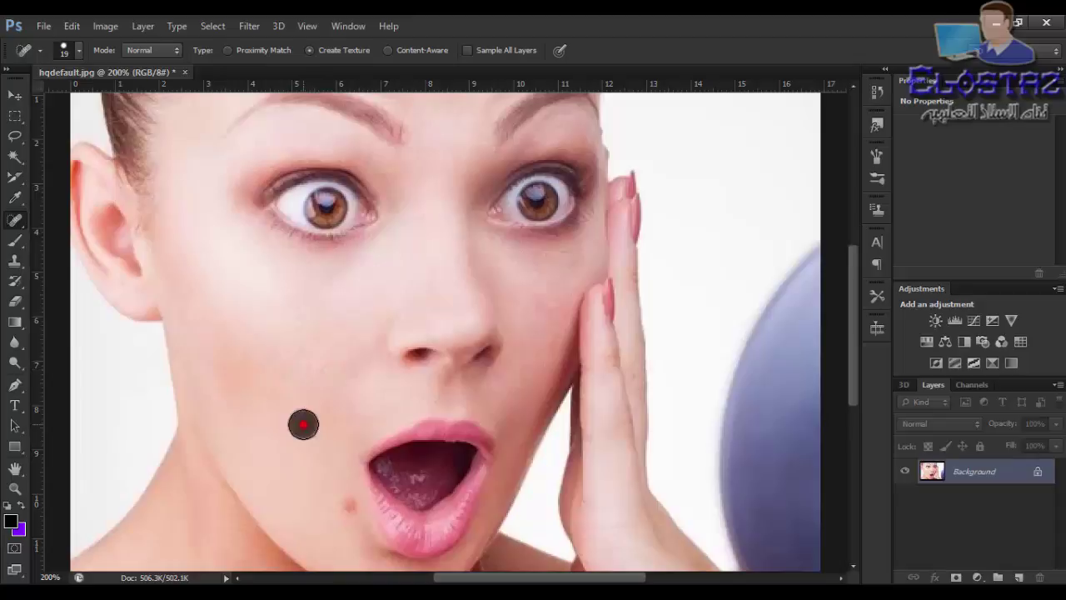
left_click(345, 507)
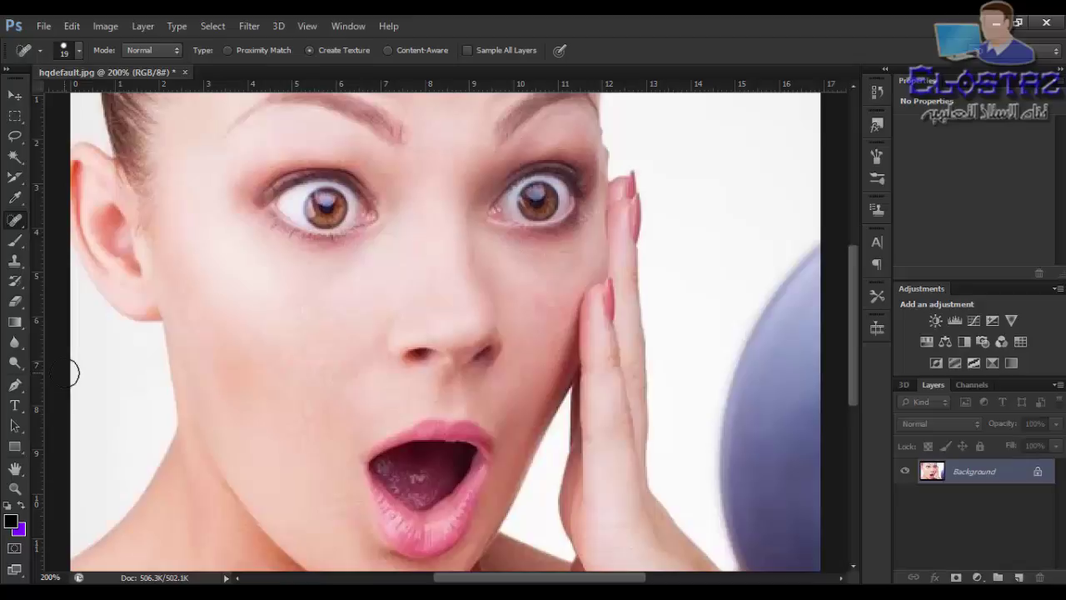
key("ctrl+alt+z")
key("ctrl+alt+z")
key("ctrl+alt+z")
key("ctrl+alt+z")
key("ctrl+alt+z")
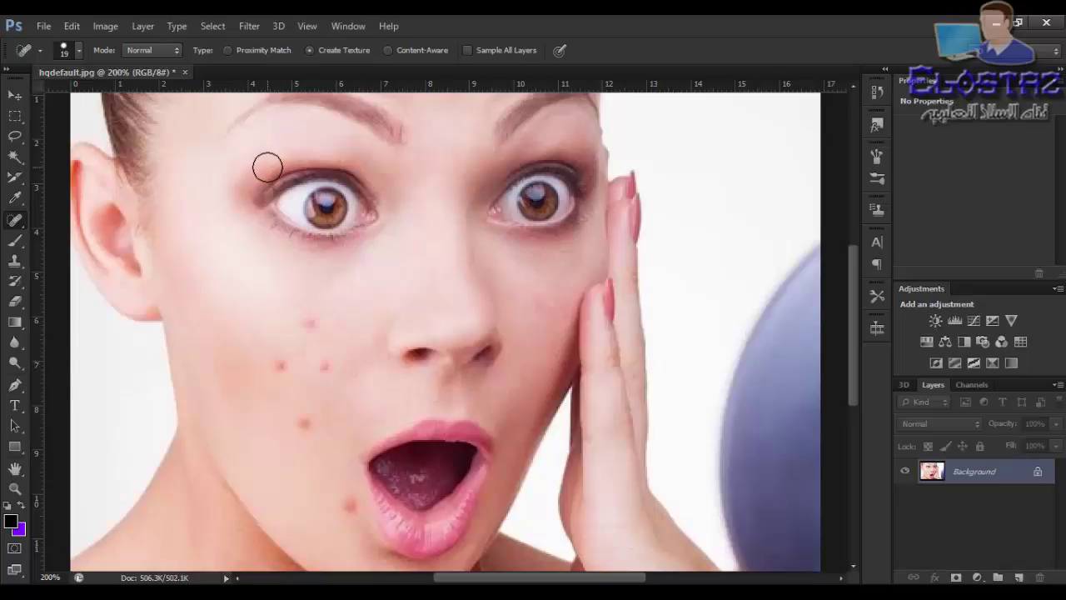
Step: Switch to Proximity Match, heal the four cheek spots and lip spot, then undo
left_click(226, 50)
left_click(309, 324)
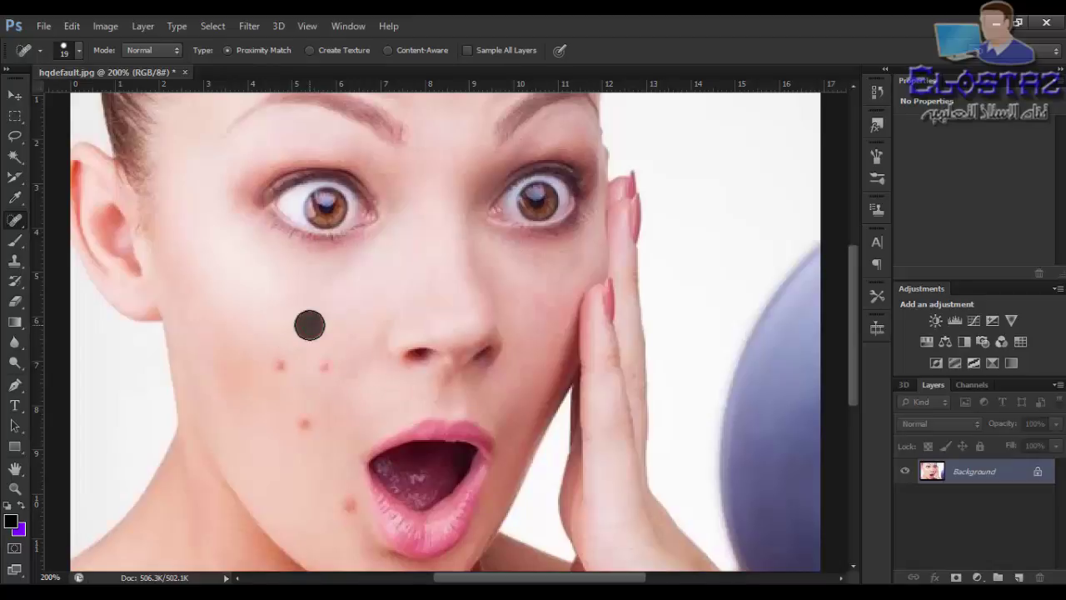
left_click(278, 362)
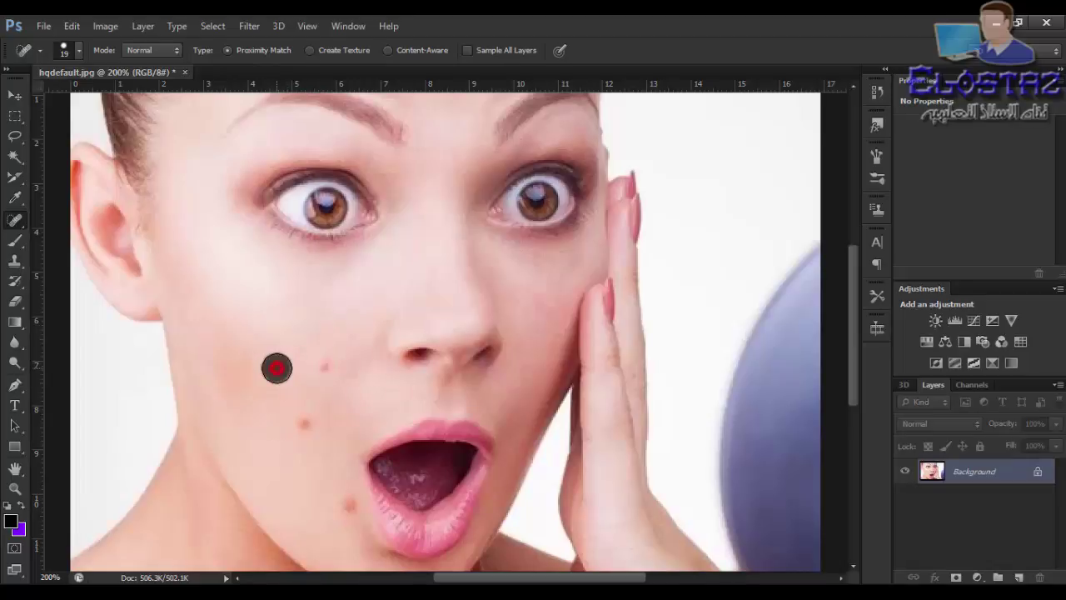
left_click(325, 367)
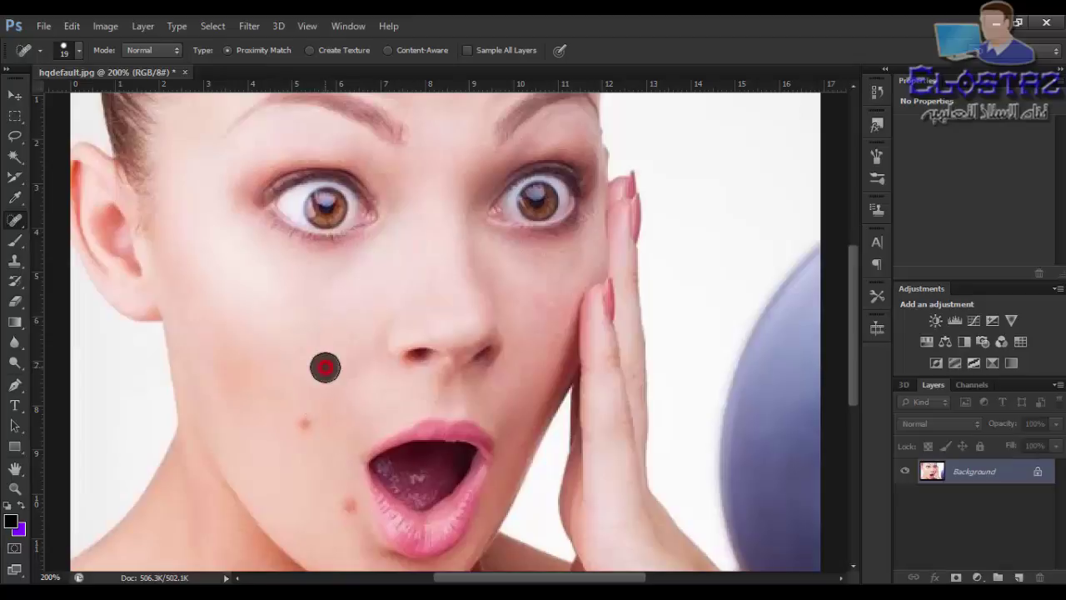
left_click(304, 430)
left_click(349, 505)
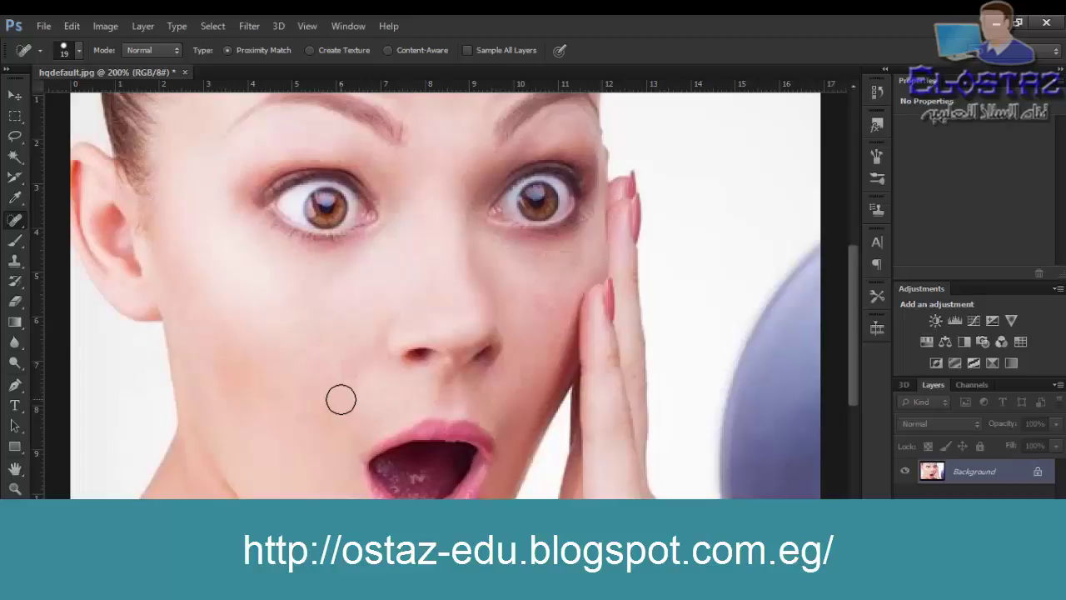
key("ctrl+alt+z")
key("ctrl+alt+z")
key("ctrl+alt+z")
key("ctrl+alt+z")
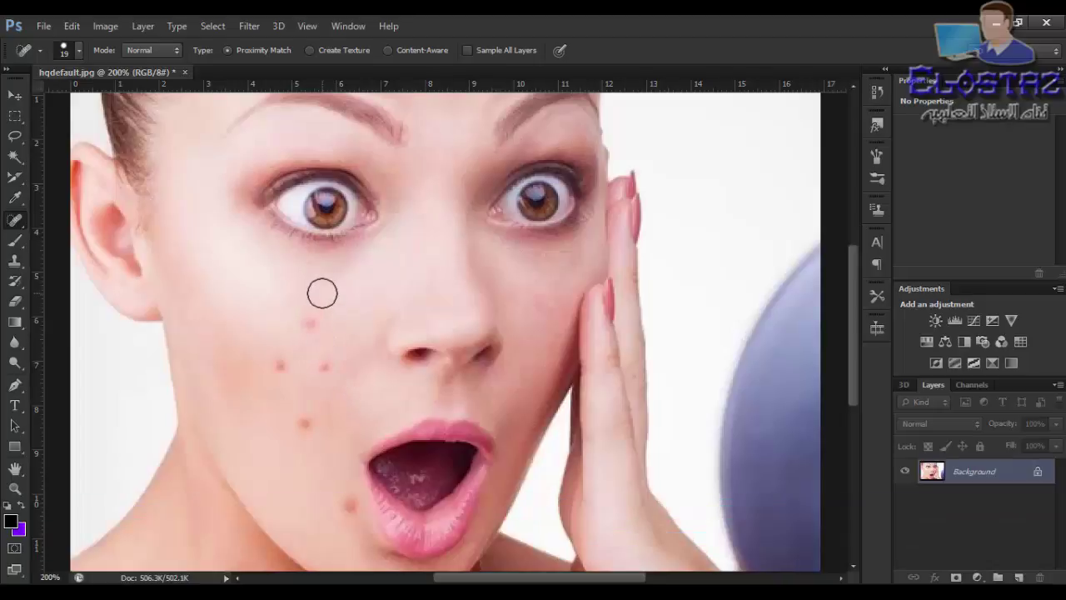
key("ctrl+alt+z")
Step: Re-heal the four cheek blemishes with Proximity Match, then undo all those strokes
left_click(309, 324)
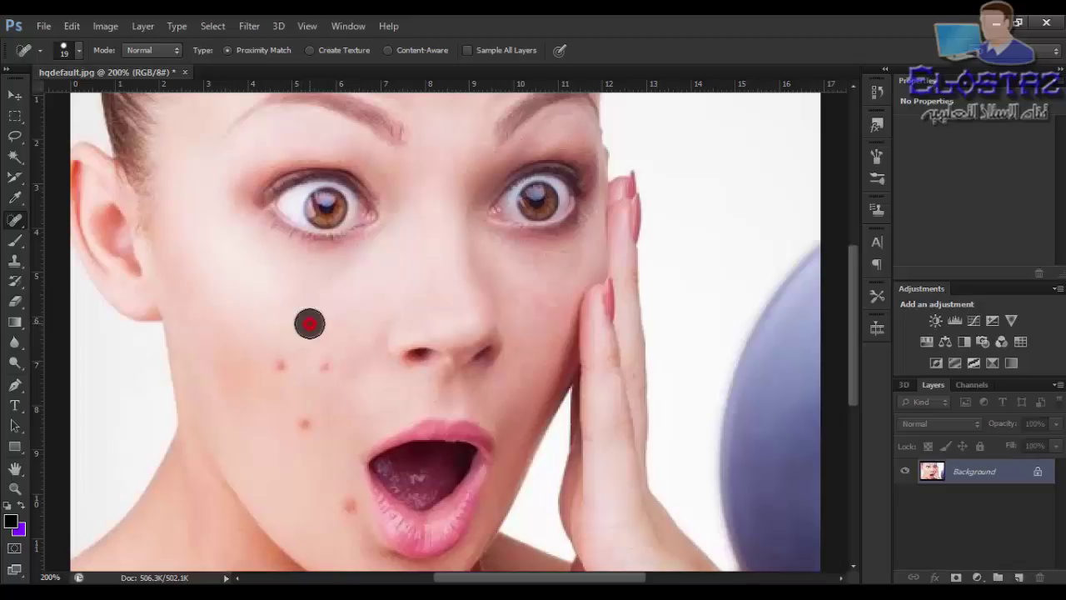
left_click(325, 368)
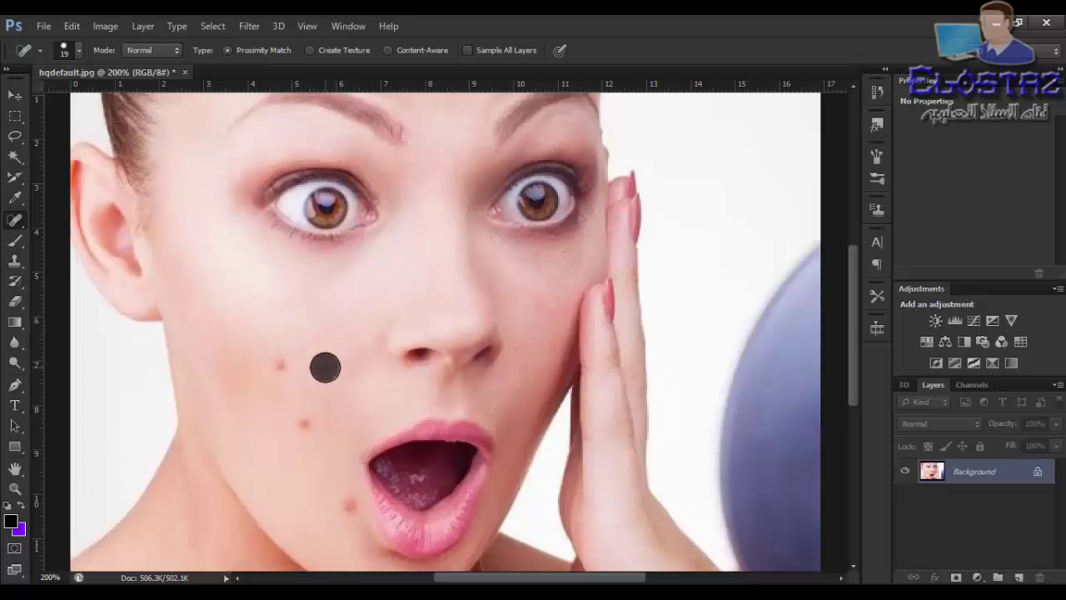
left_click(281, 363)
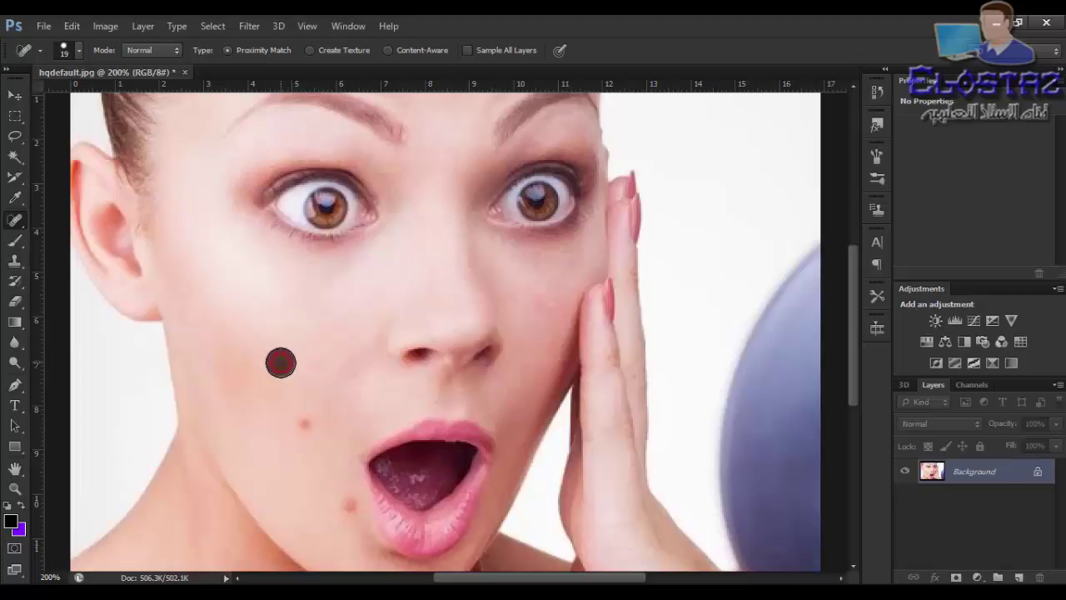
left_click(308, 426)
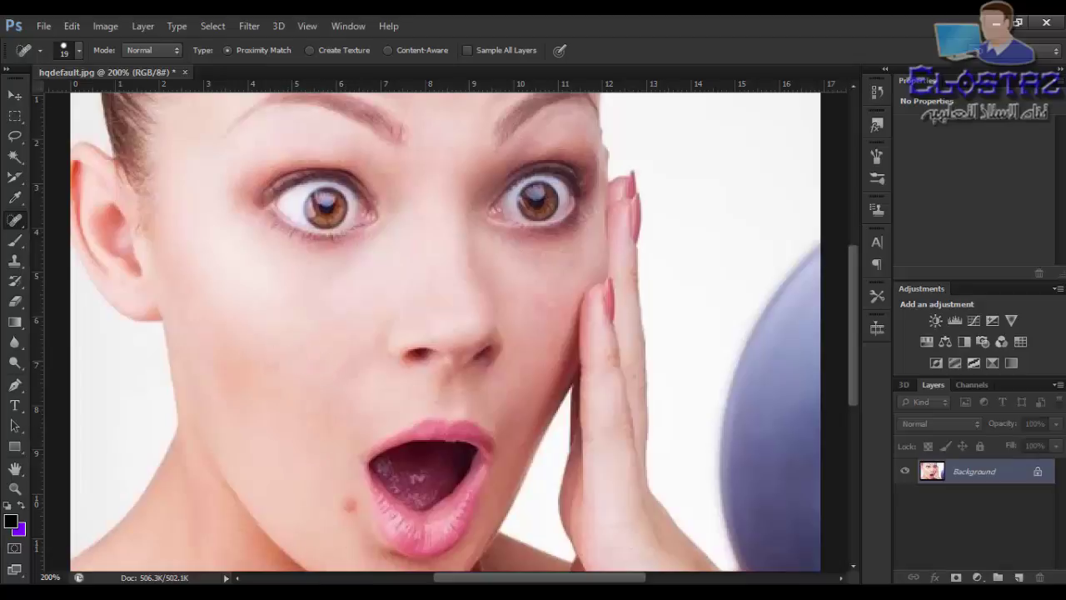
key("ctrl+z")
key("ctrl+alt+z")
key("ctrl+alt+z")
key("ctrl+alt+z")
Step: Heal the four cheek blemishes and chin spot using Create Texture, then undo everything
left_click(311, 50)
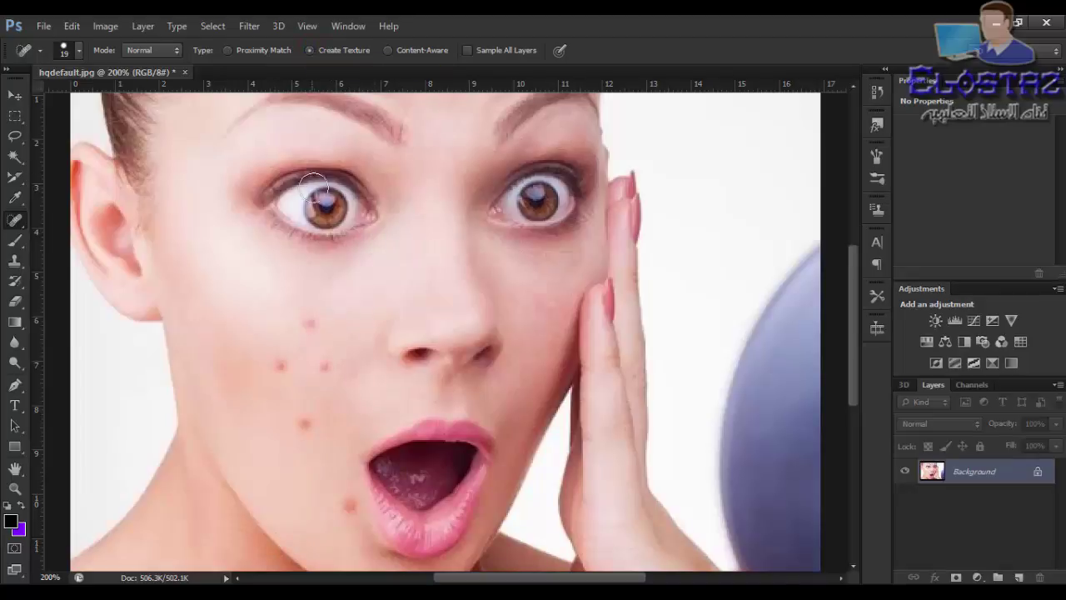
left_click(308, 322)
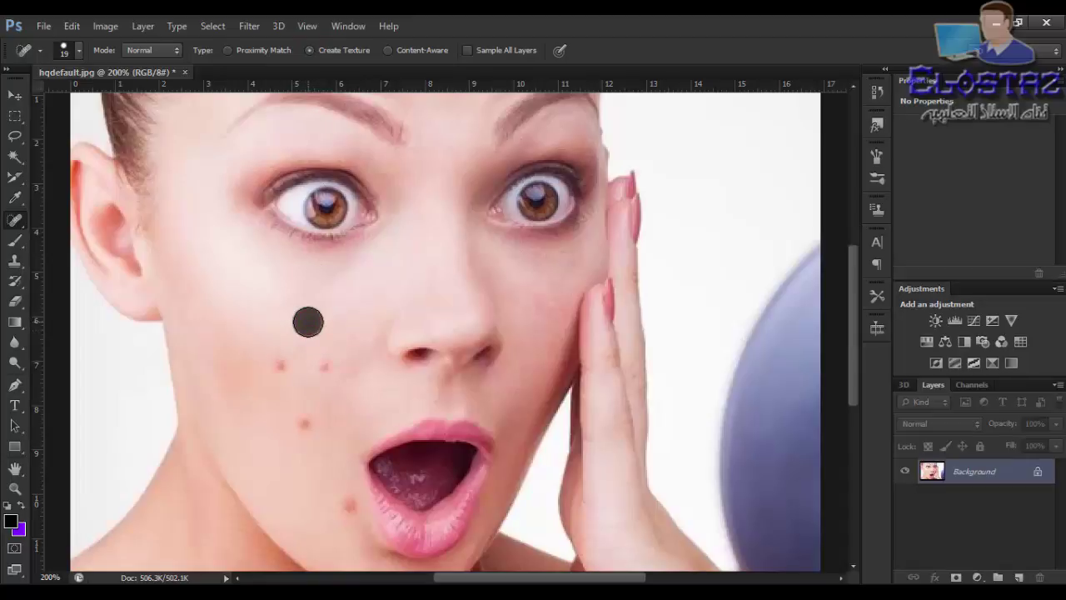
left_click(279, 363)
left_click(325, 365)
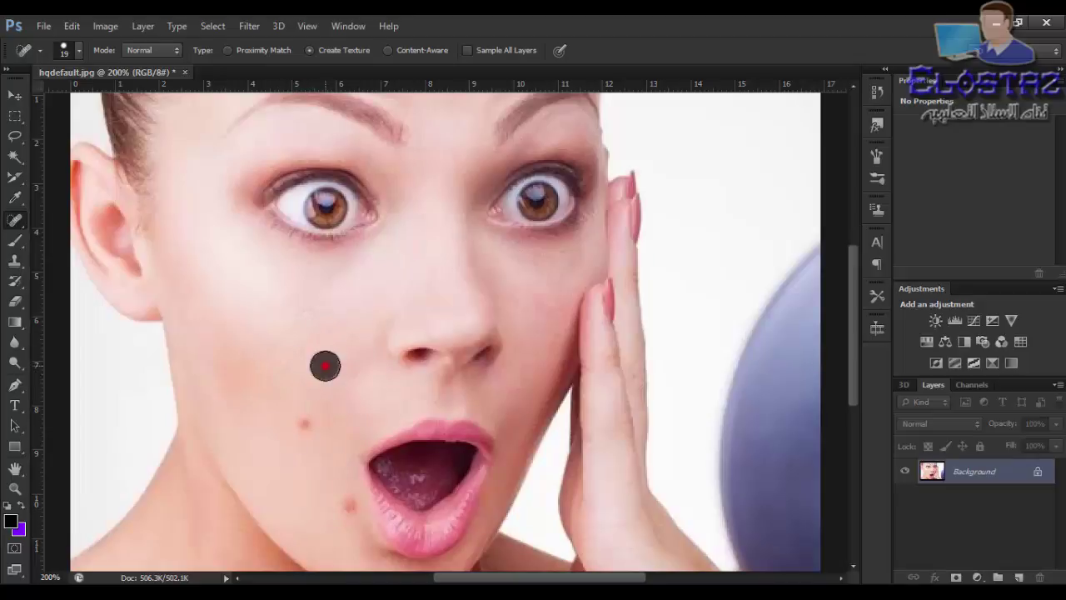
left_click(304, 427)
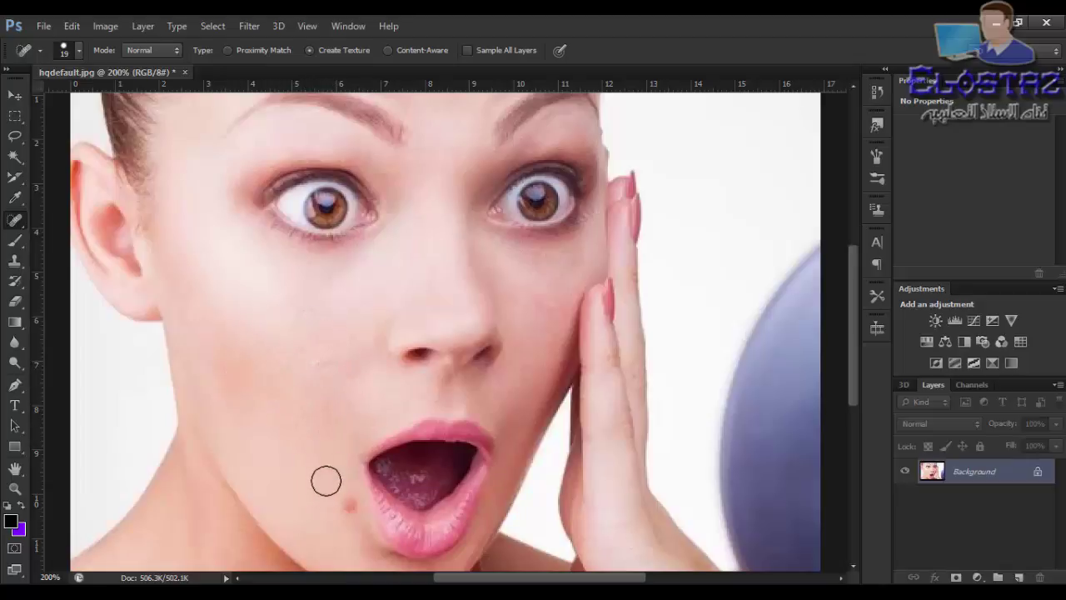
left_click(343, 509)
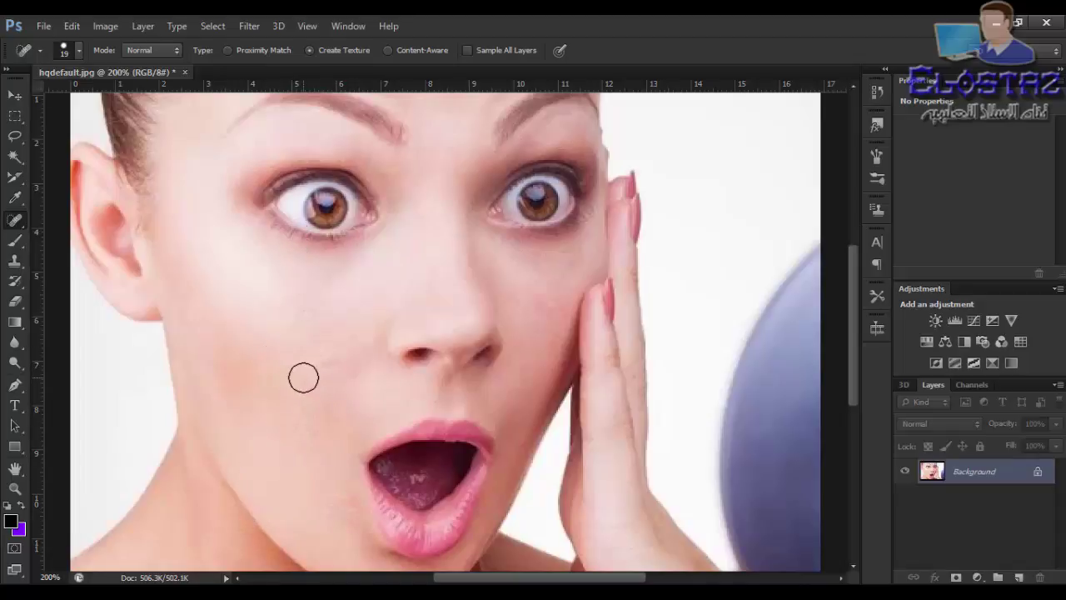
key("ctrl+alt+z")
key("ctrl+alt+z")
key("ctrl+alt+z")
key("ctrl+alt+z")
key("ctrl+alt+z")
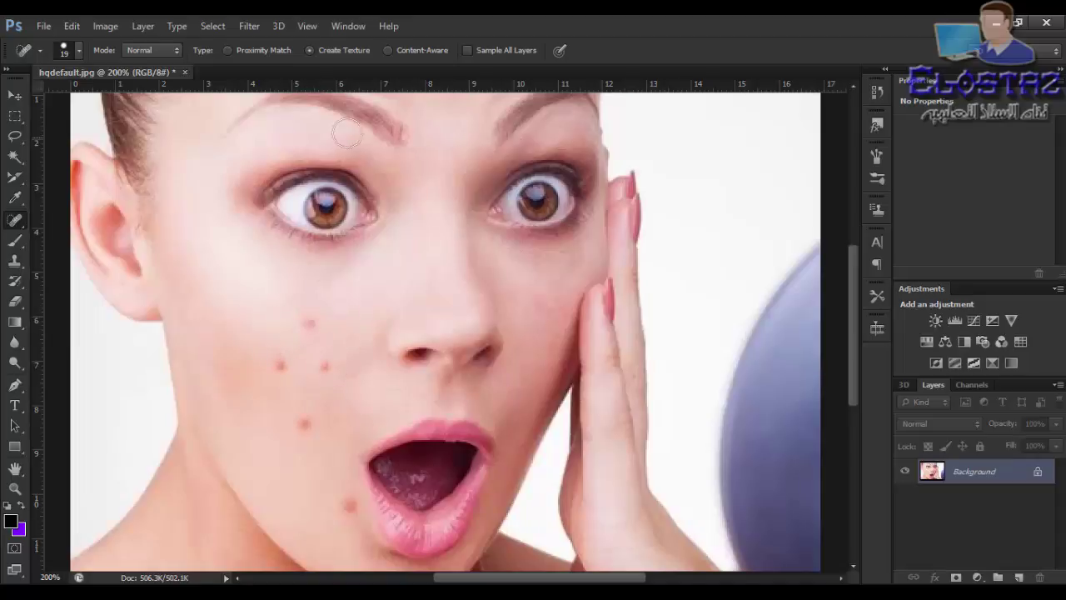
Step: Heal the four cheek blemishes and lip-corner spot using Content-Aware, then undo everything
left_click(417, 49)
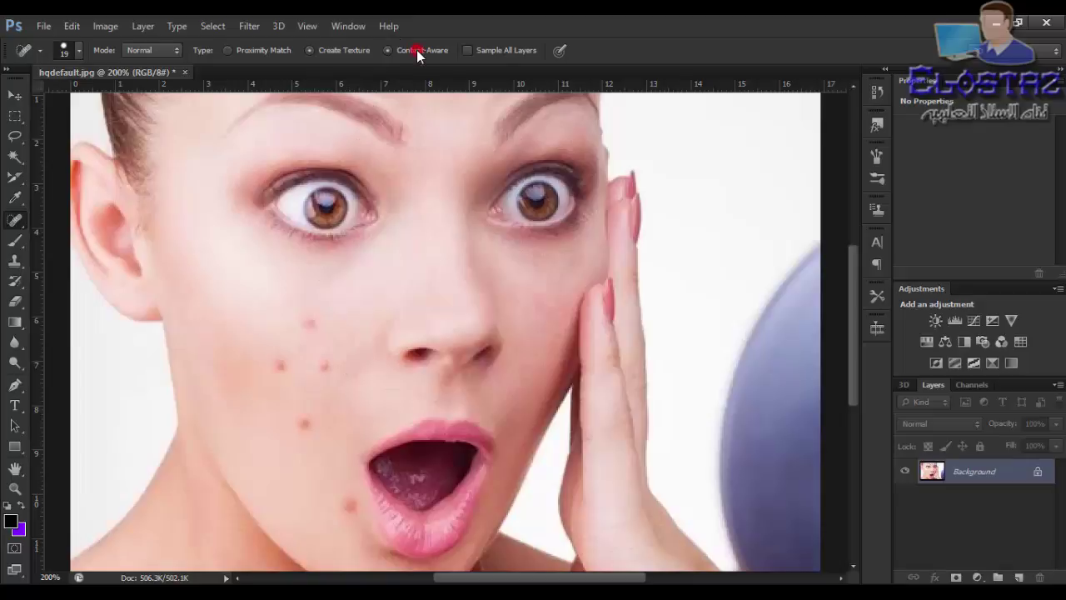
left_click(306, 324)
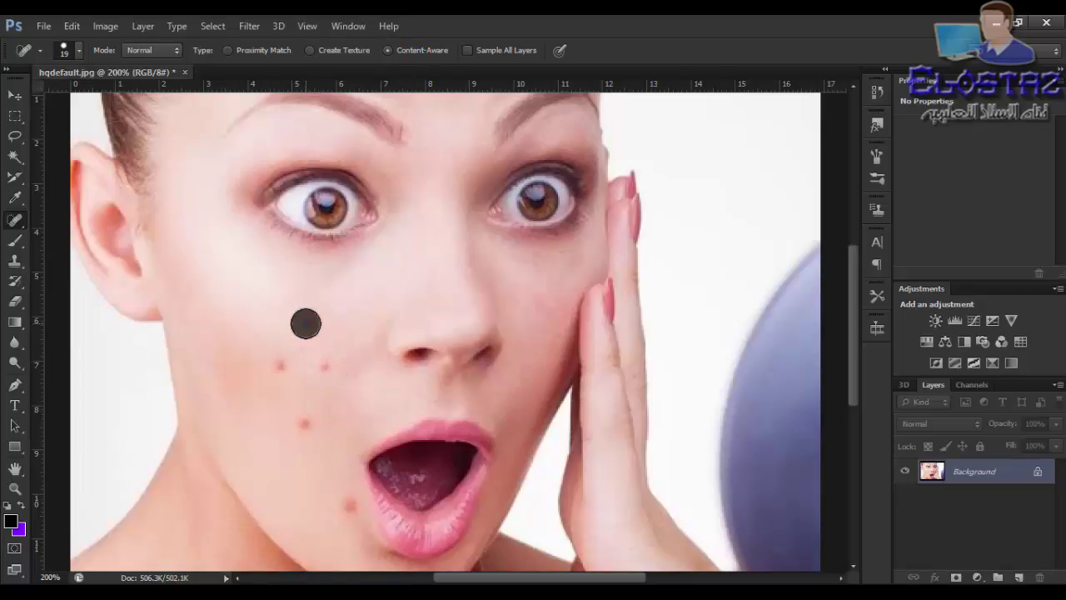
left_click(321, 368)
left_click(278, 370)
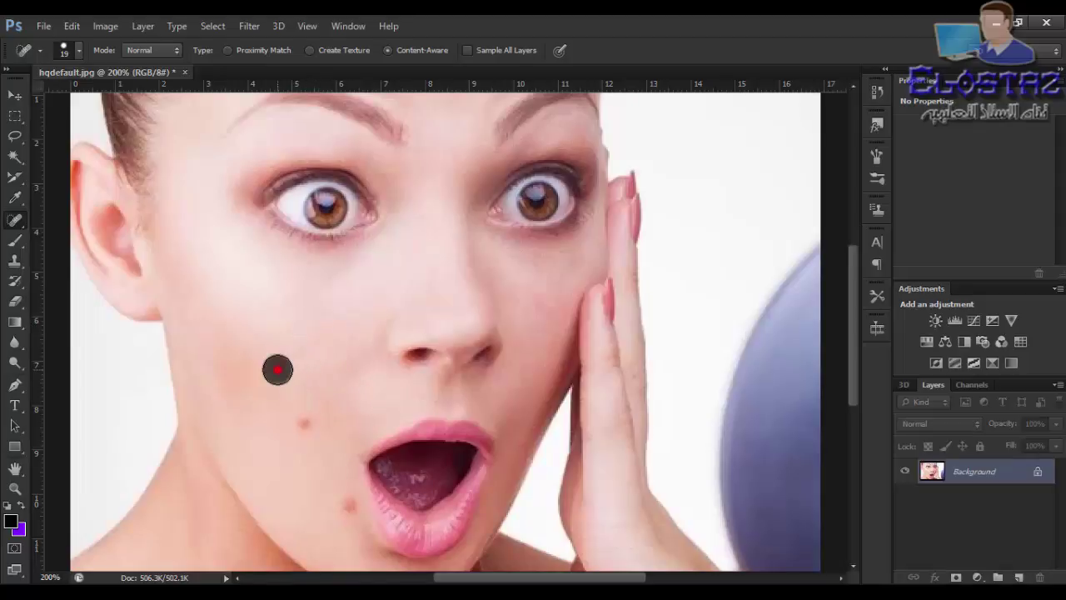
left_click(301, 425)
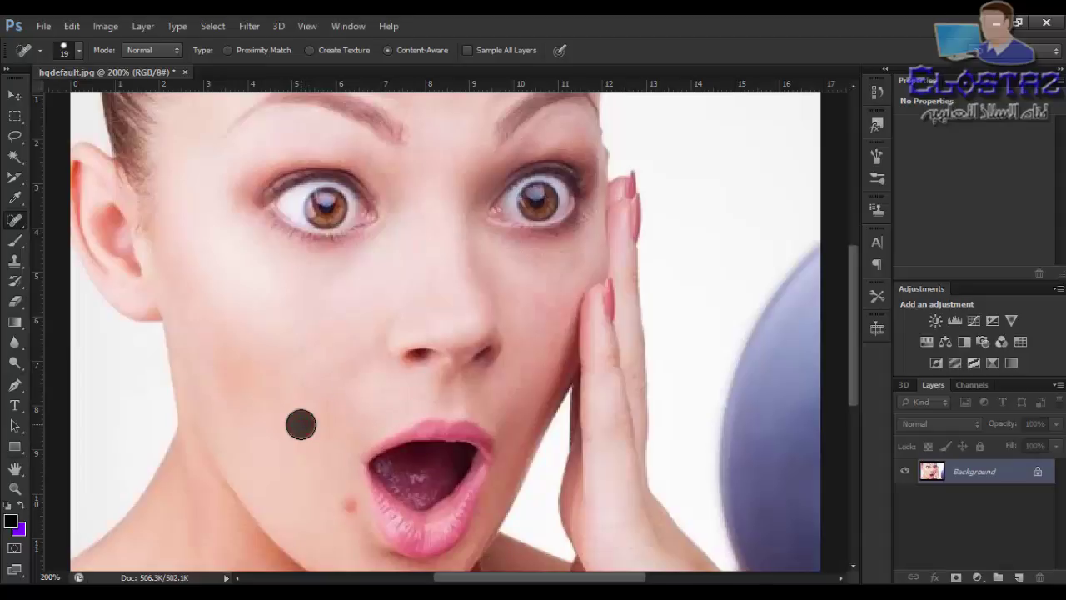
left_click(347, 503)
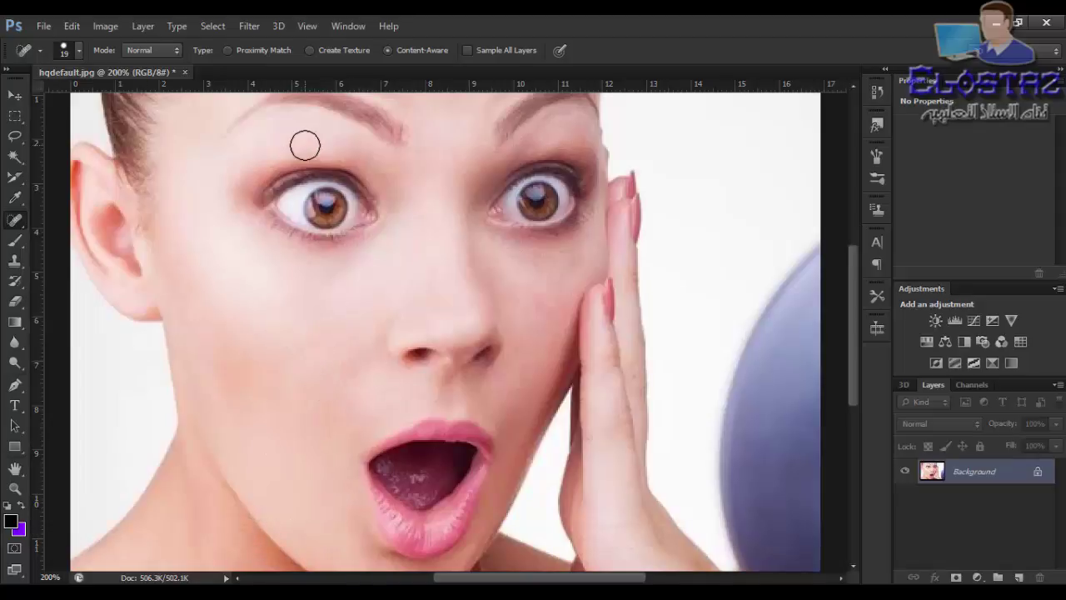
key("ctrl+alt+z")
key("ctrl+alt+z")
key("ctrl+alt+z")
key("ctrl+alt+z")
key("ctrl+alt+z")
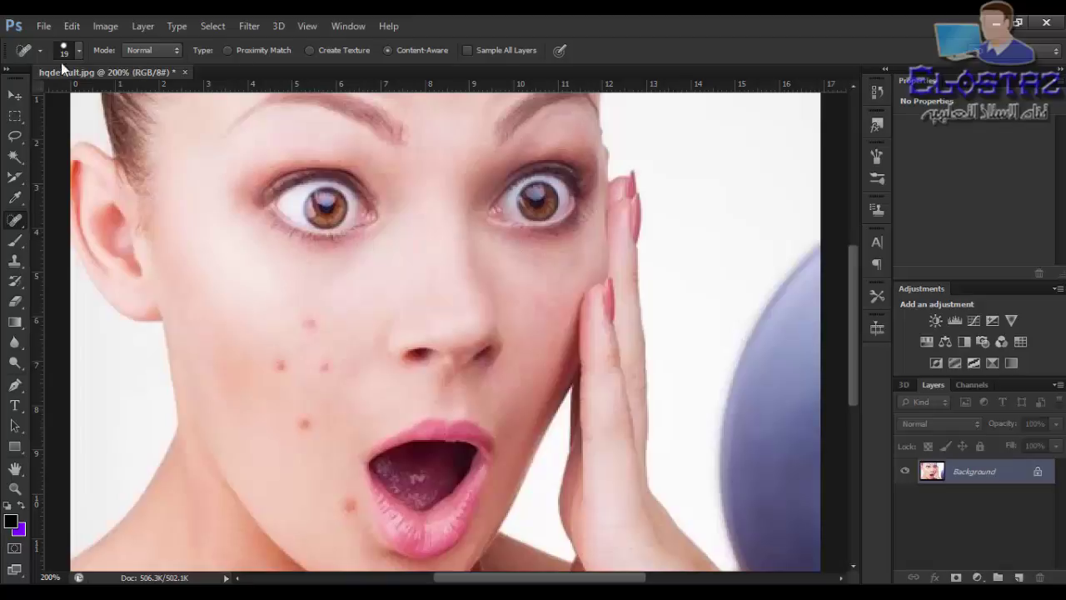
Step: Set a 32 px, 100%-hardness brush and heal the left cheek with two downward strokes
left_click(79, 50)
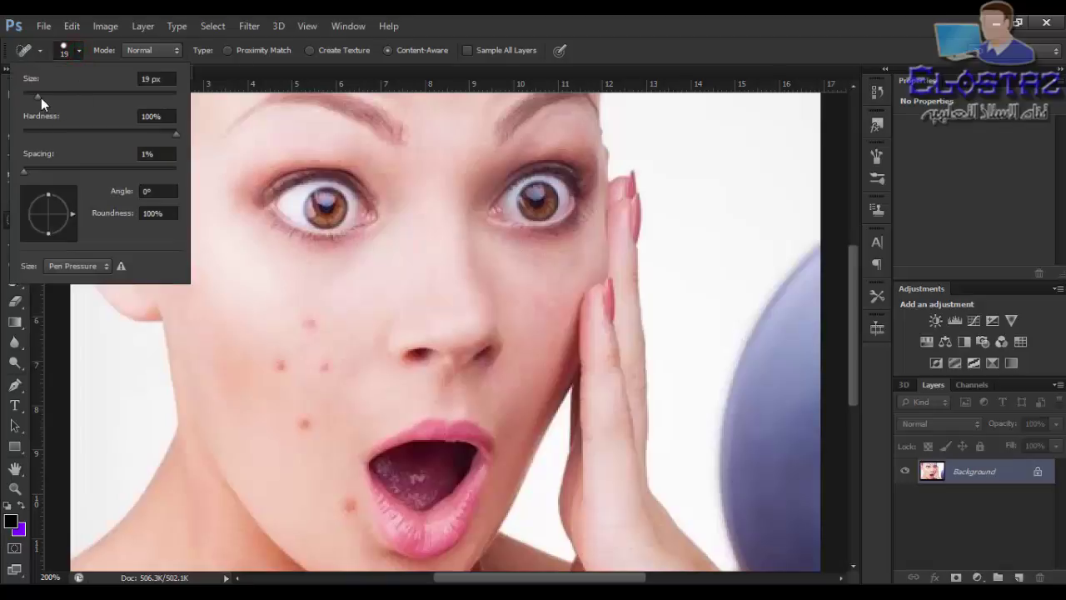
left_click_drag(39, 96, 91, 98)
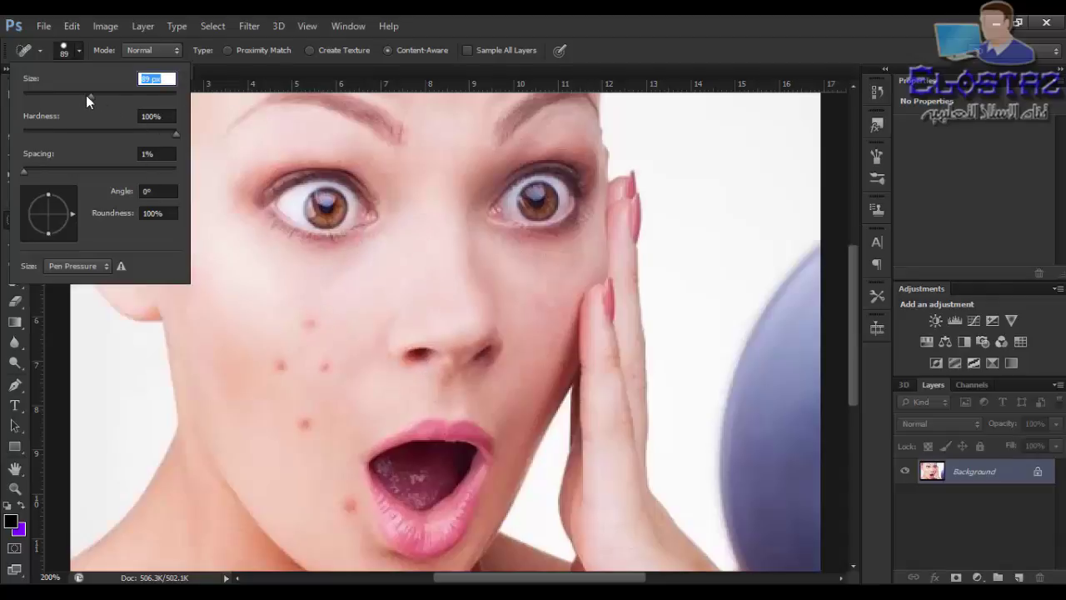
left_click_drag(87, 97, 30, 97)
left_click_drag(174, 134, 112, 133)
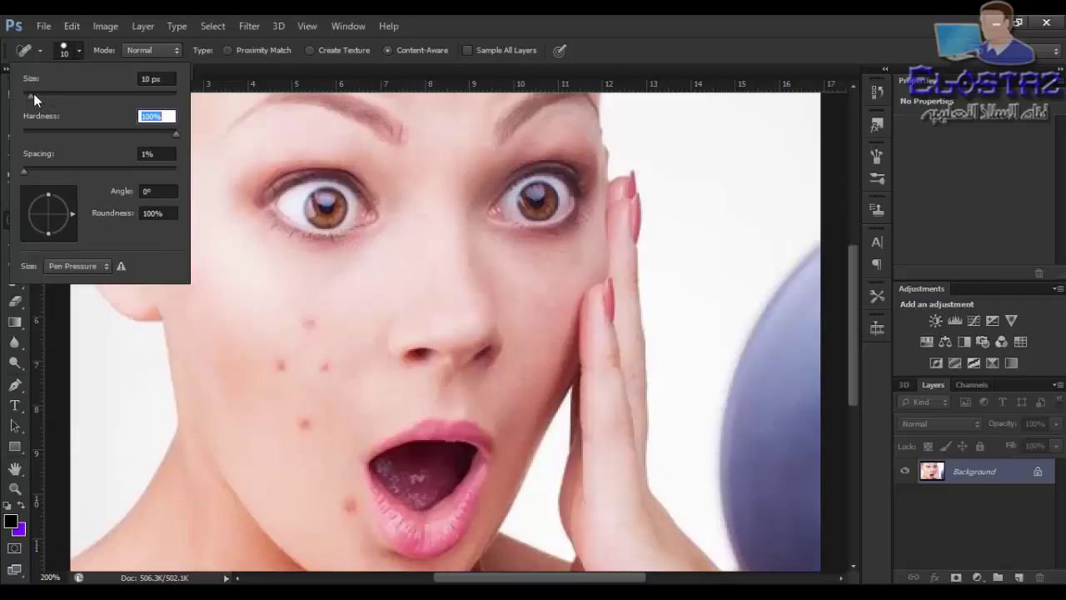
left_click_drag(26, 99, 37, 97)
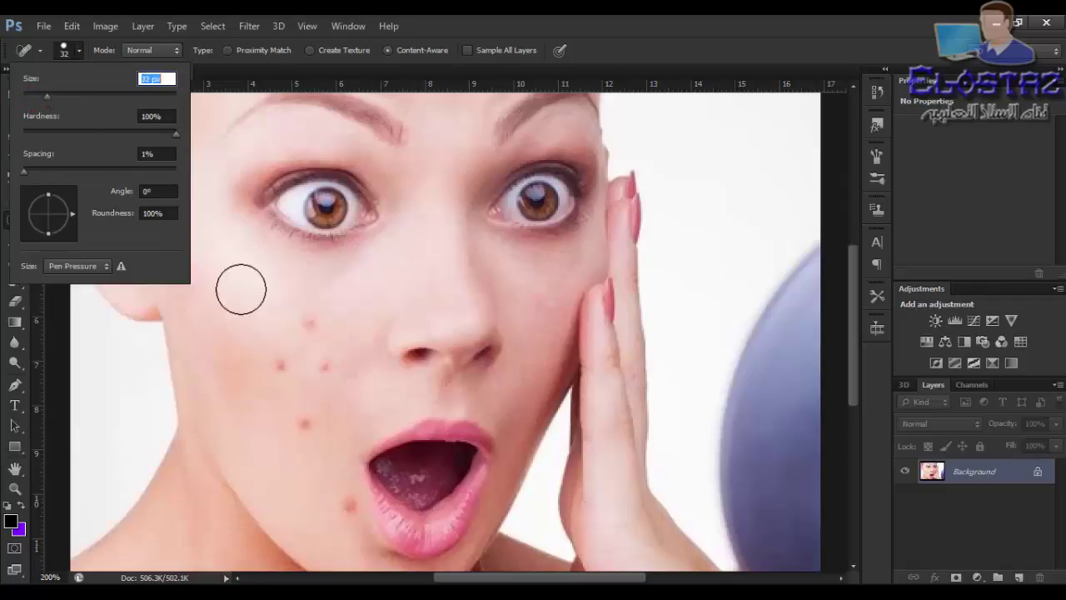
left_click_drag(288, 304, 295, 424)
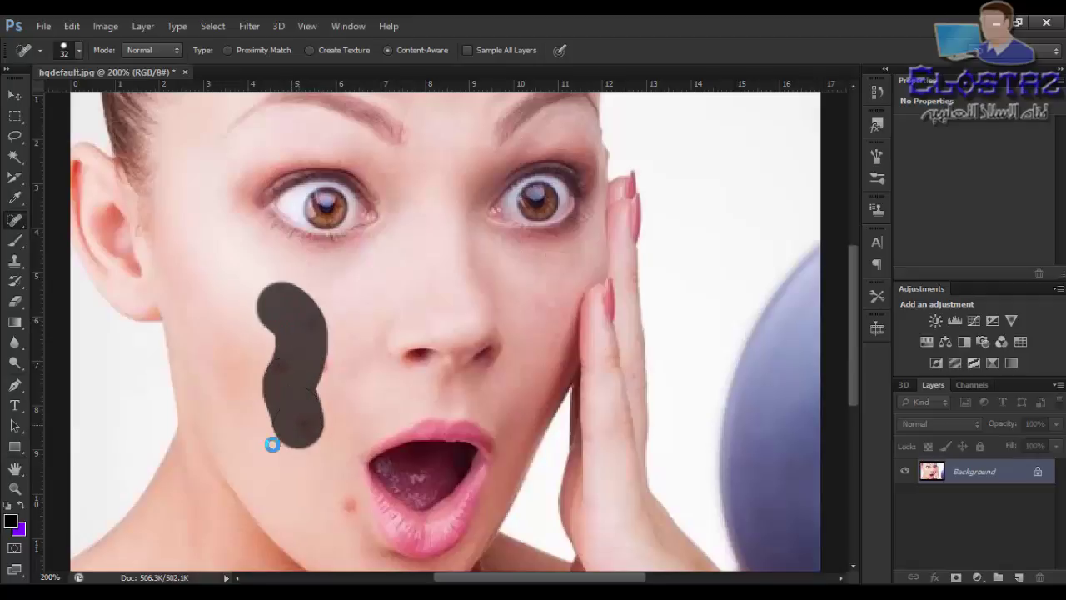
left_click_drag(314, 340, 279, 490)
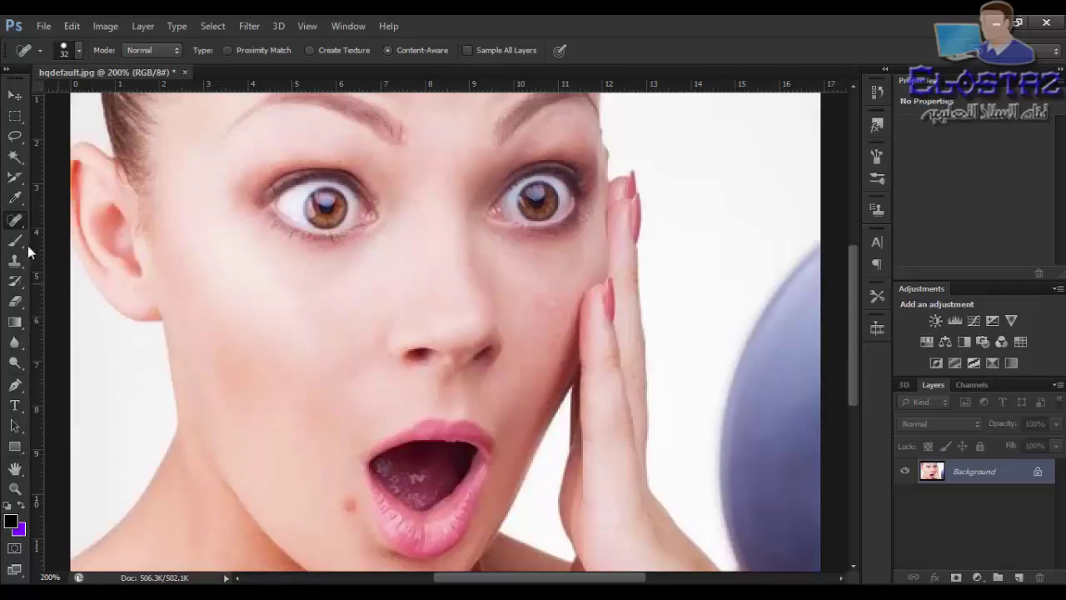
Step: Raise the healing brush spacing to 1000% and test the separated dabs on the face
left_click(78, 49)
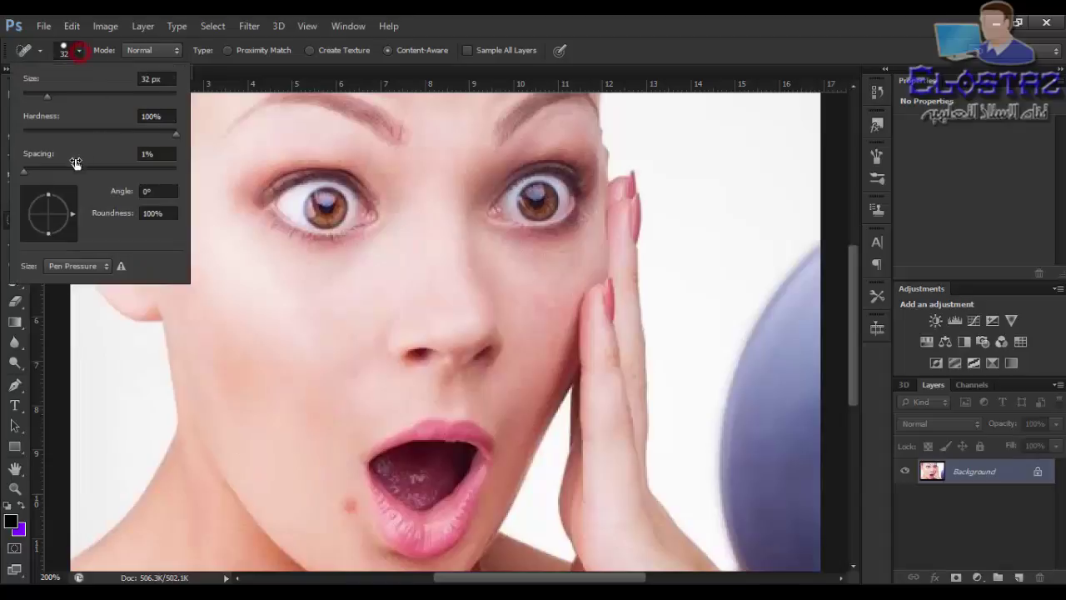
left_click(24, 171)
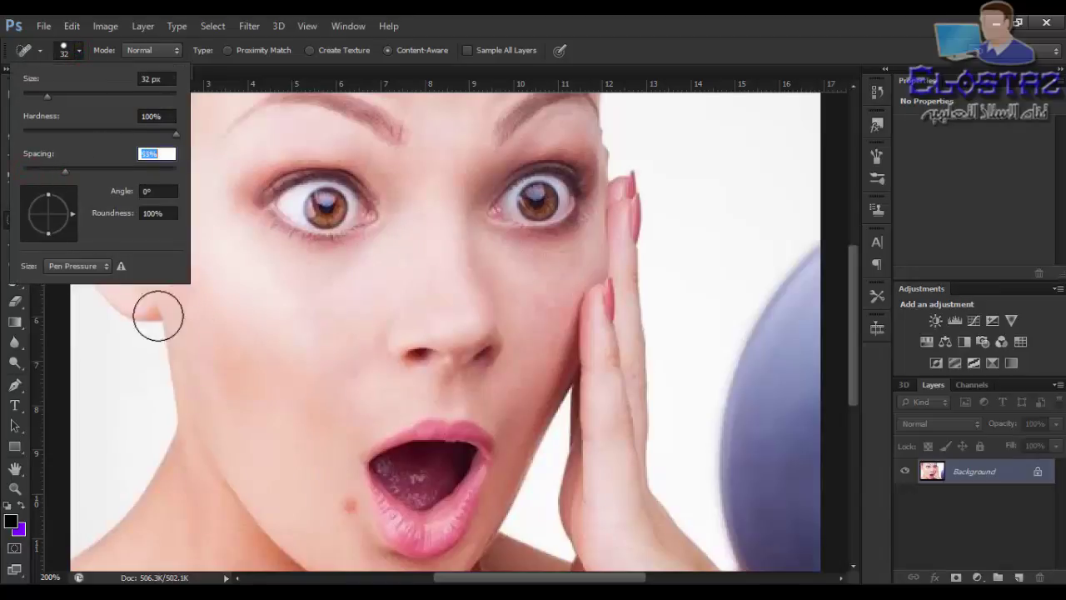
left_click_drag(261, 308, 336, 527)
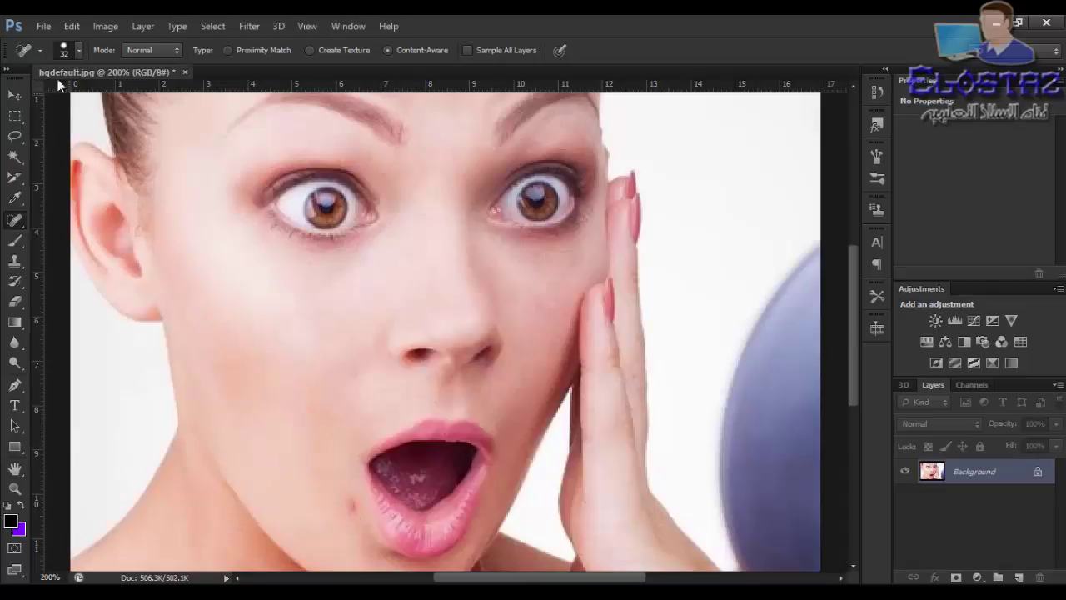
left_click(79, 50)
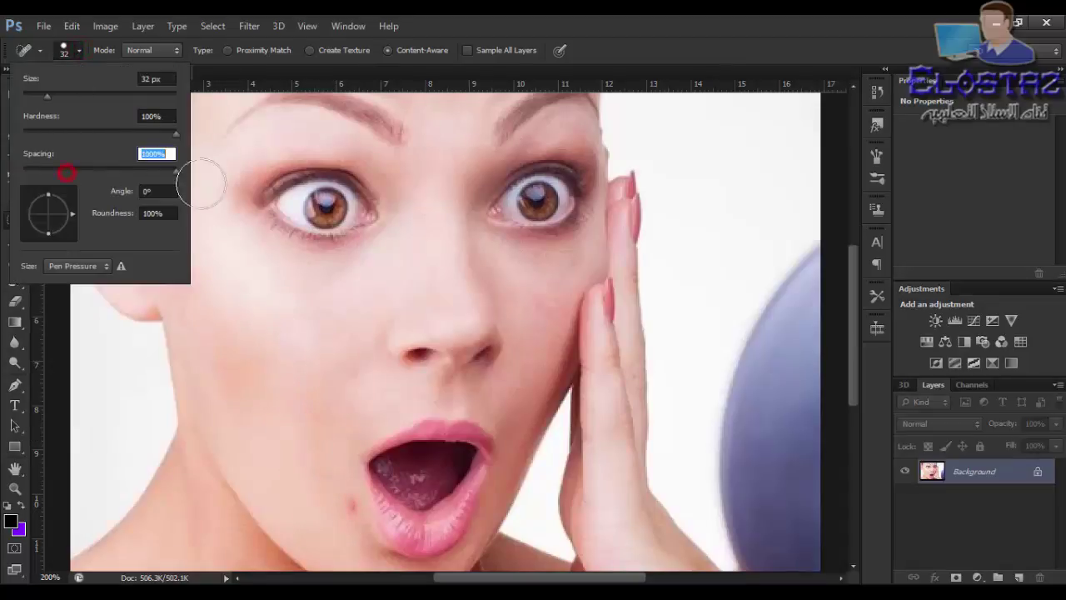
left_click_drag(220, 262, 518, 322)
left_click(549, 216)
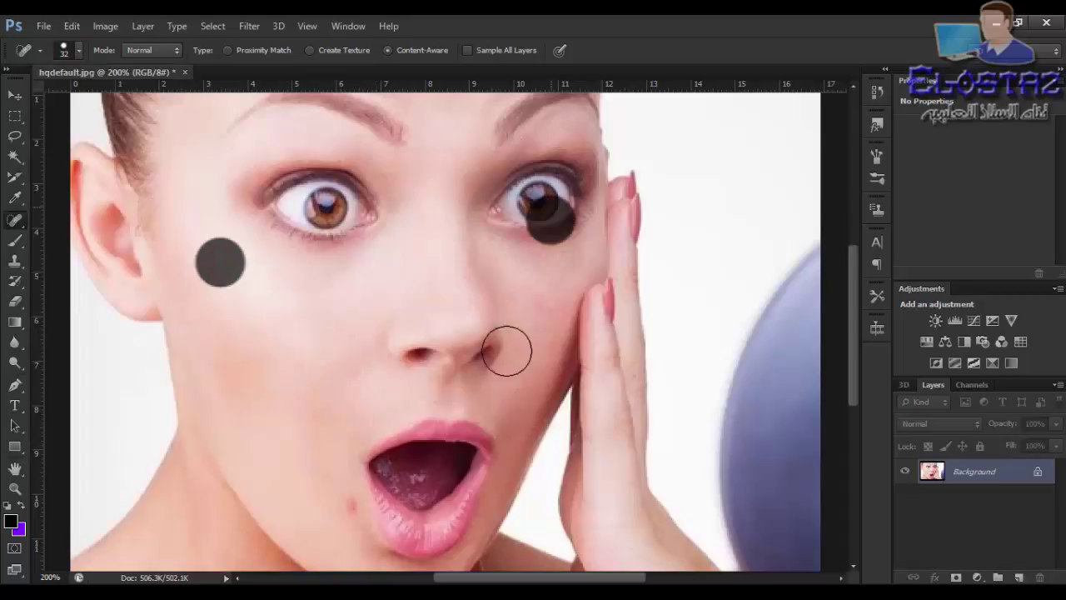
left_click(336, 391)
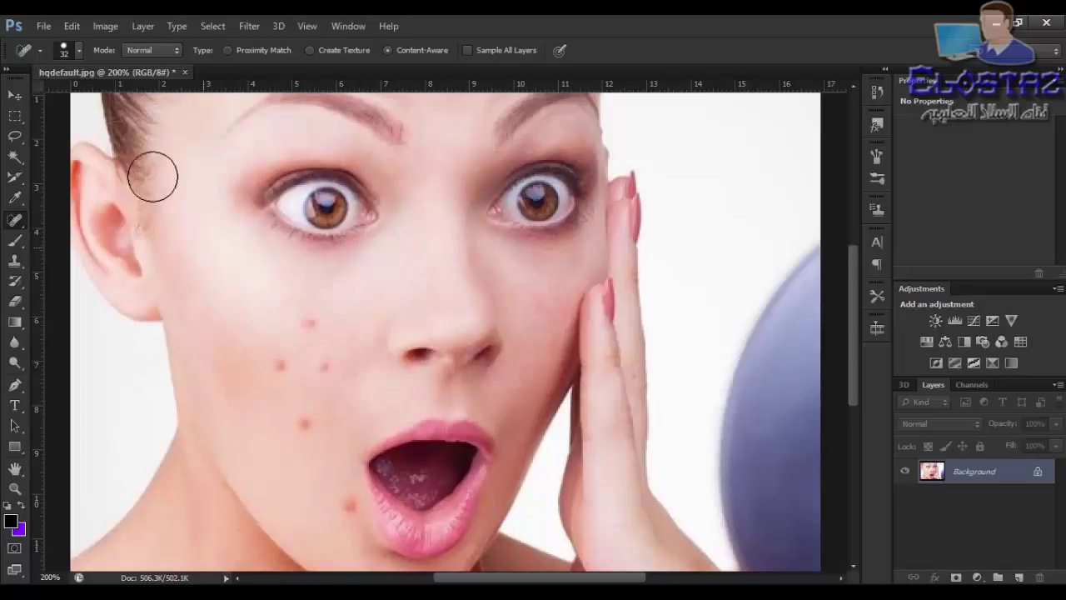
left_click(80, 51)
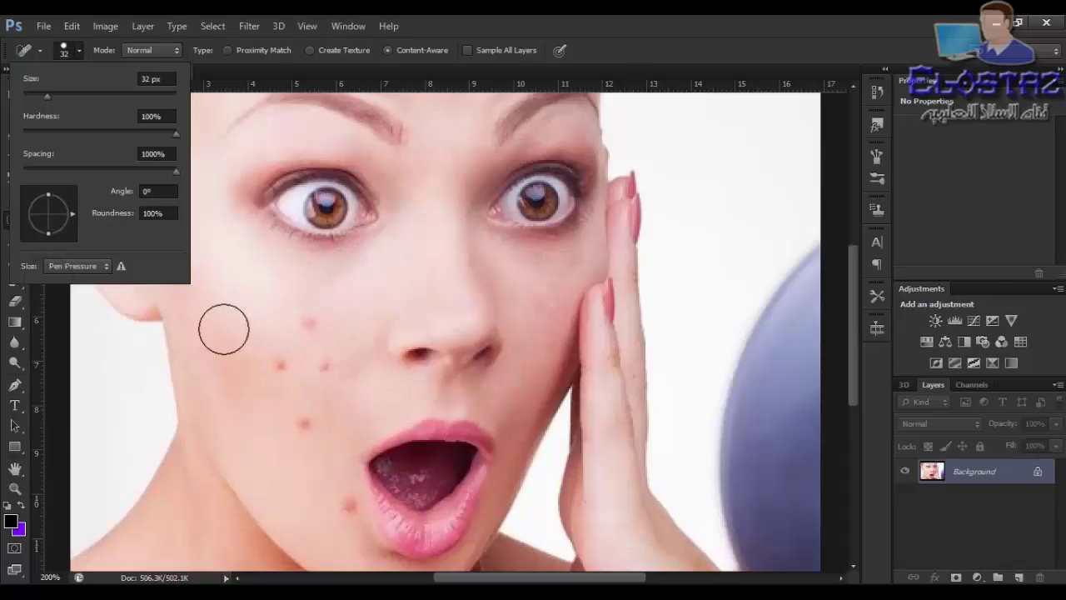
Step: Set the brush to 18 px with 1% spacing, keeping pen-pressure size and Normal mode
left_click(100, 268)
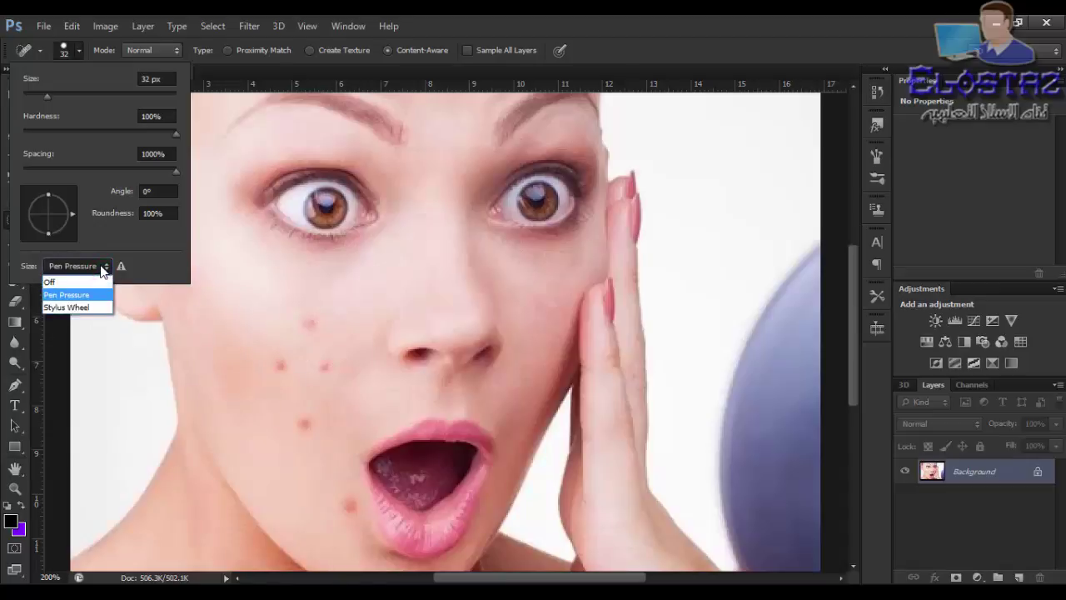
left_click(101, 269)
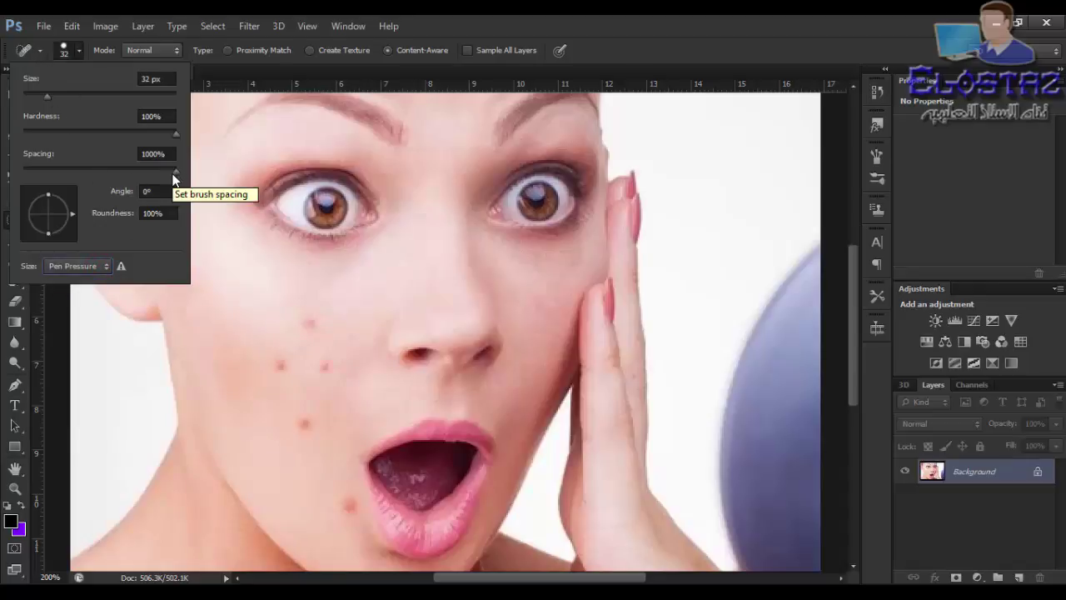
left_click_drag(174, 173, 94, 172)
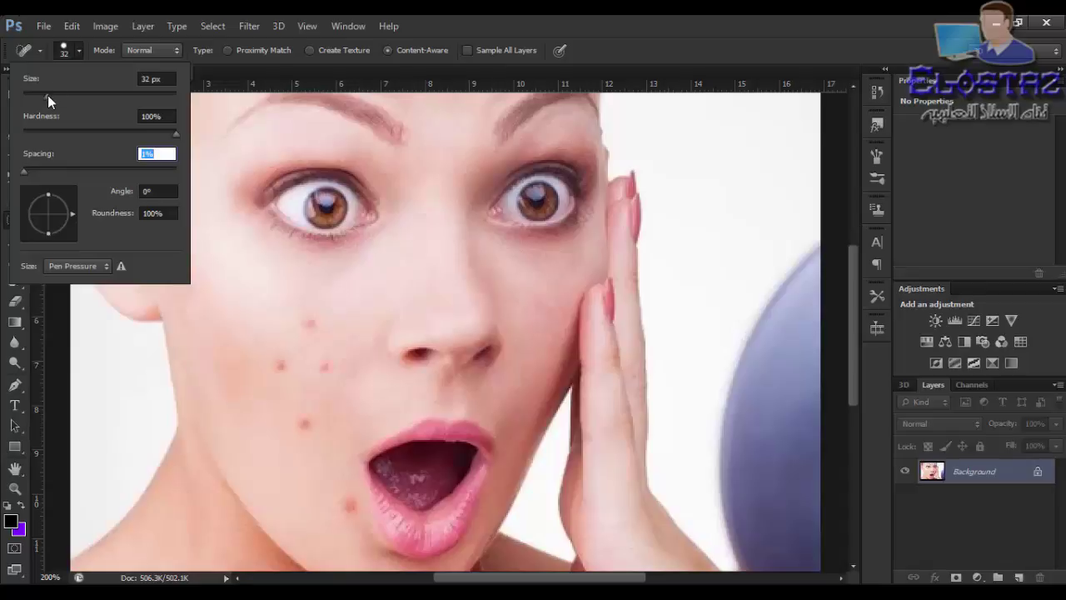
left_click_drag(48, 95, 43, 98)
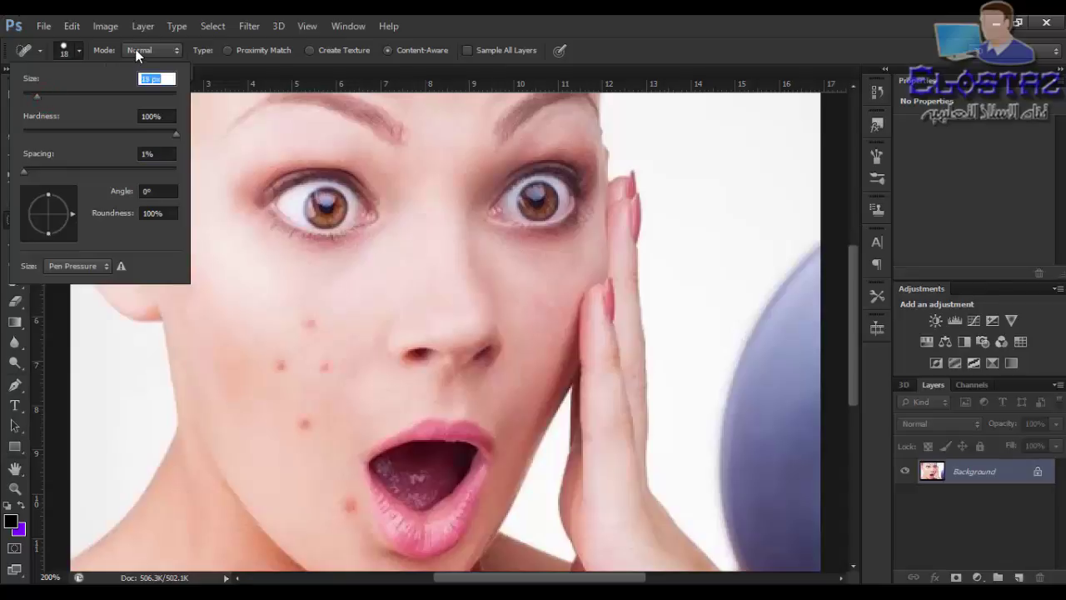
left_click(108, 50)
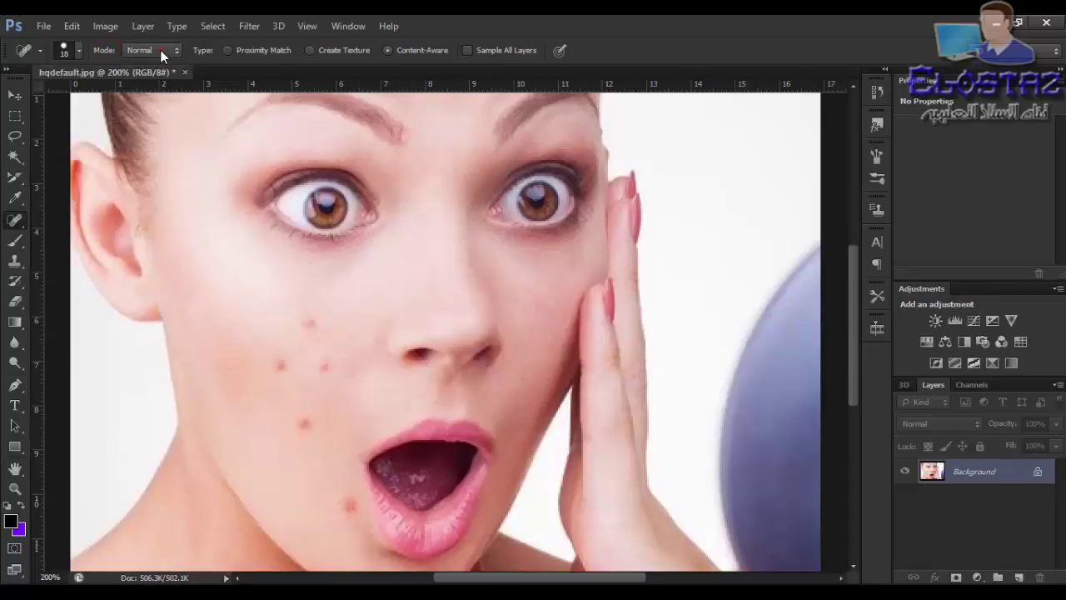
left_click(161, 50)
Step: Spot-heal the six cheek and chin blemishes, then undo those fixes
left_click(310, 322)
left_click(326, 367)
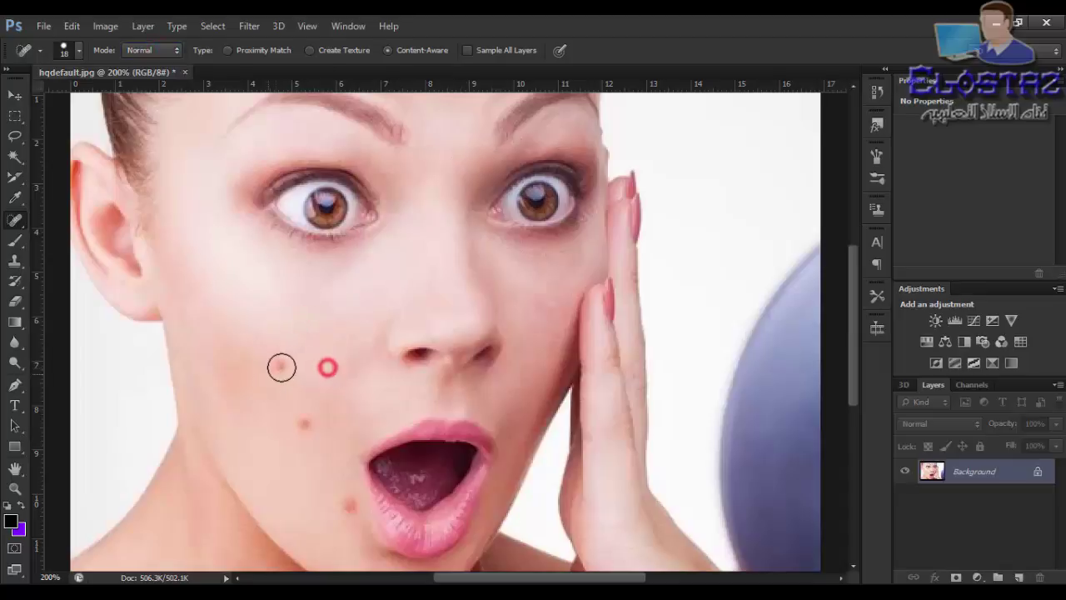
left_click(282, 366)
left_click(303, 421)
left_click(351, 507)
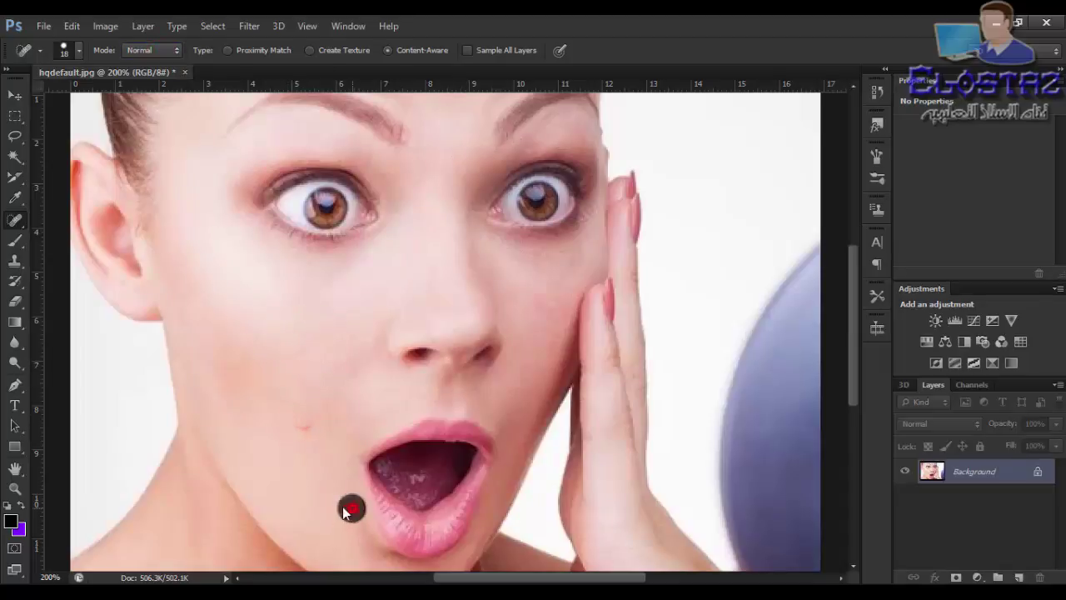
left_click(305, 428)
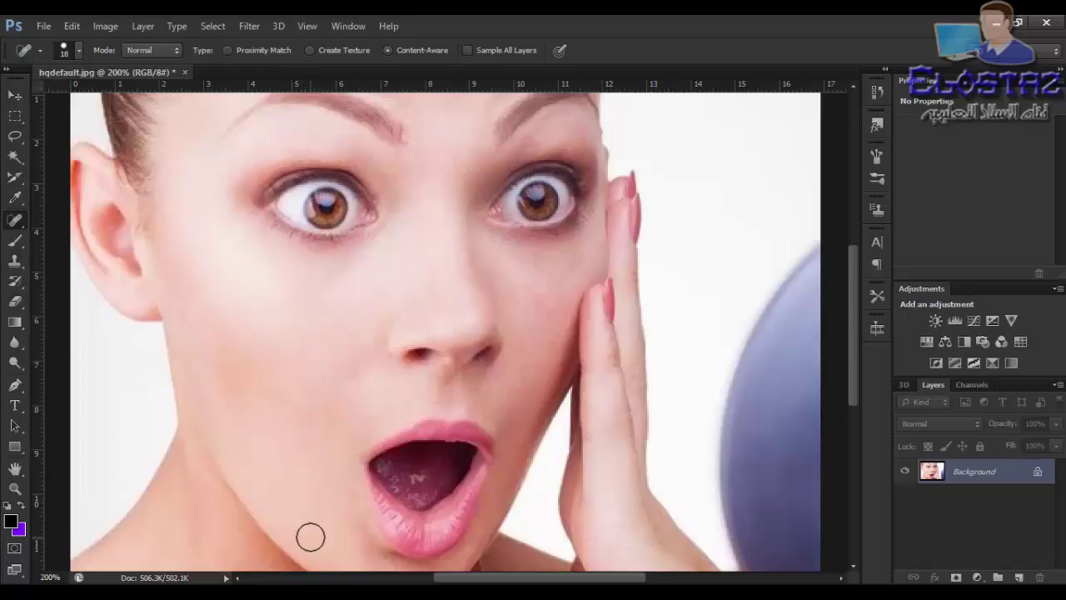
key("ctrl+alt+z")
key("ctrl+alt+z")
key("ctrl+alt+z")
key("ctrl+alt+z")
key("ctrl+alt+z")
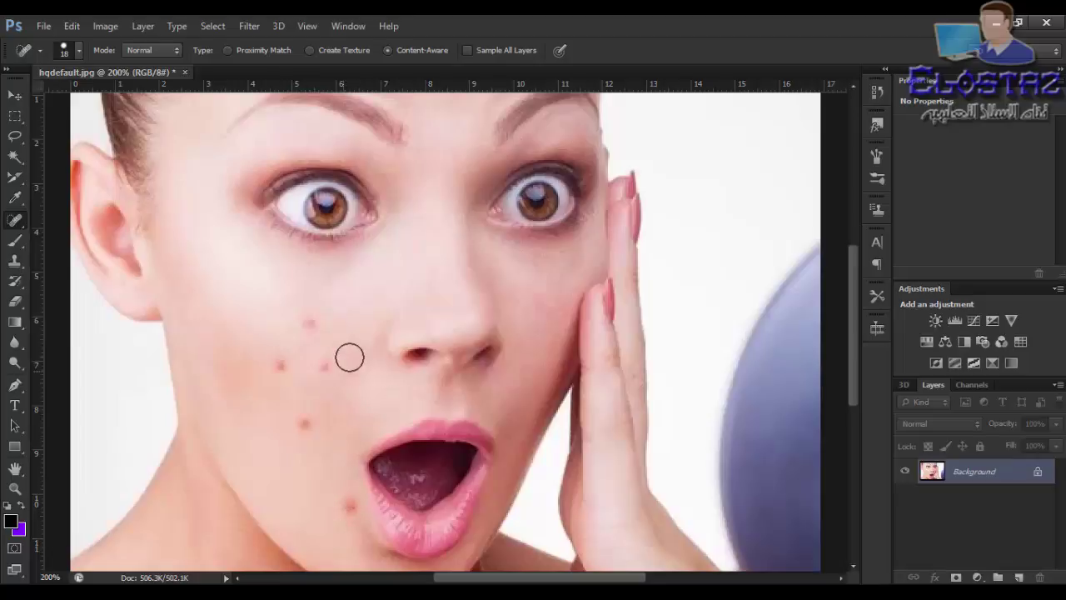
Step: Test Replace blend mode on the four cheek blemishes, then undo the strokes
left_click(154, 52)
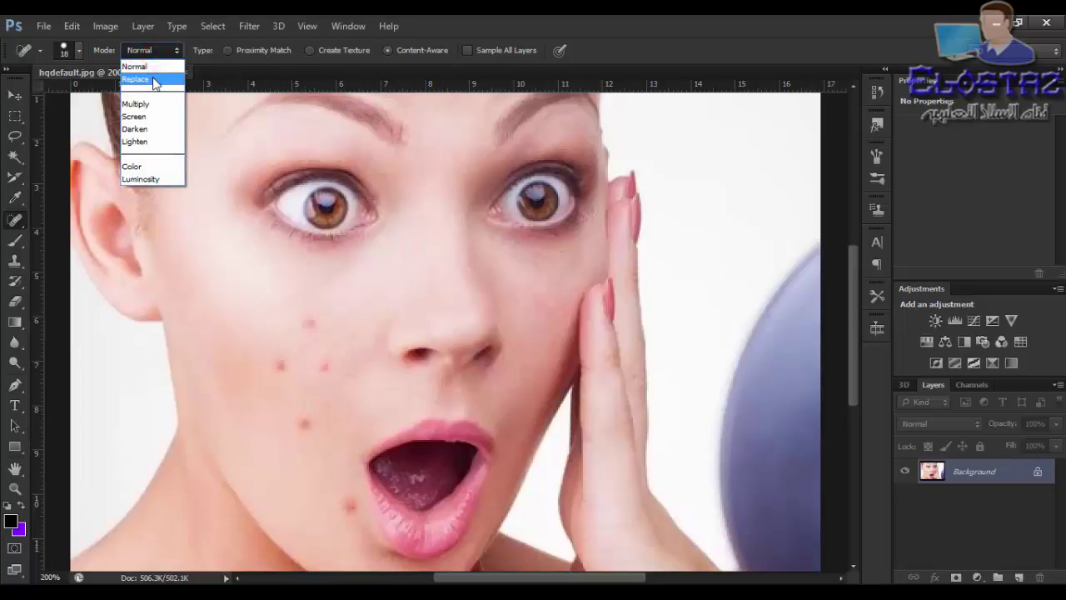
left_click(154, 80)
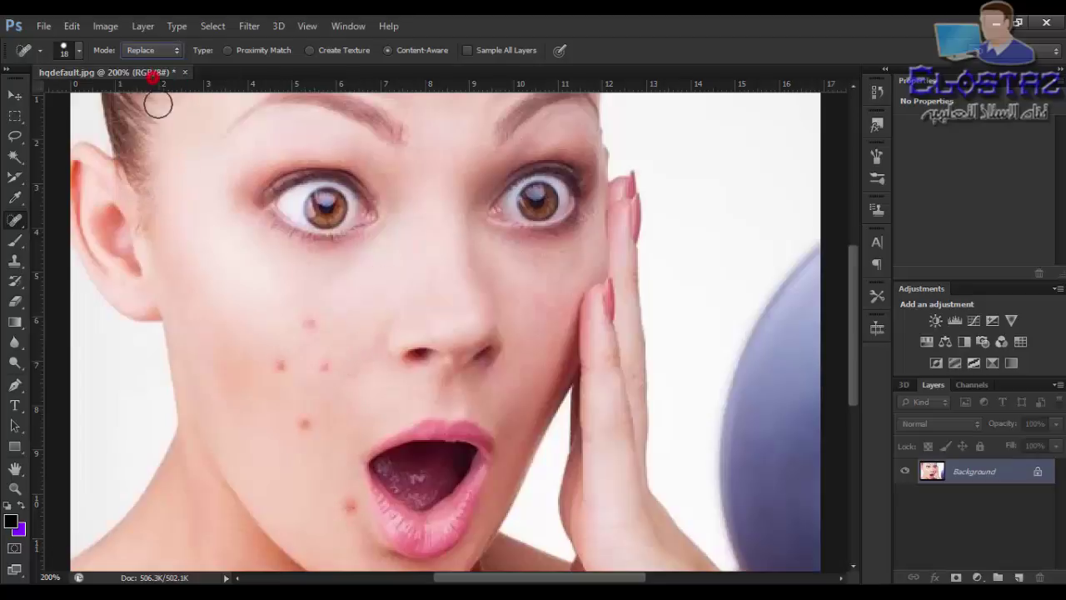
left_click(308, 326)
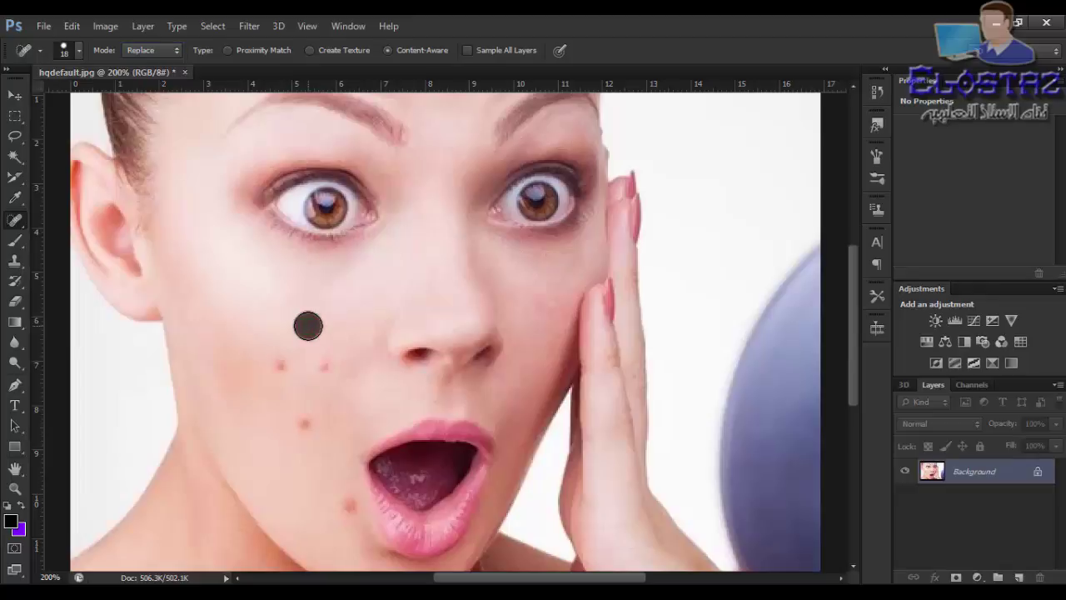
left_click(327, 368)
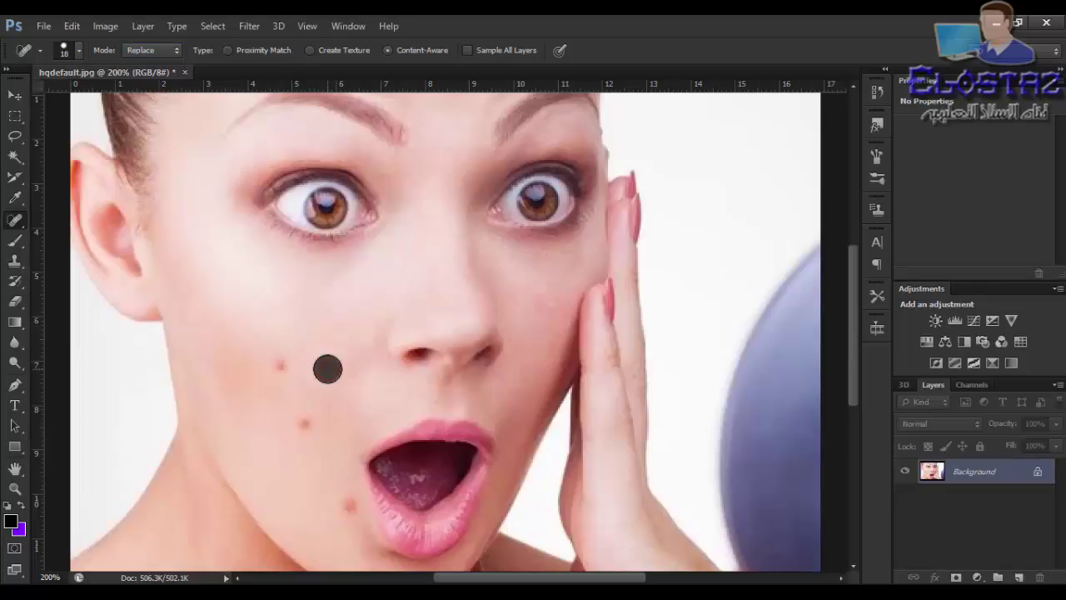
left_click(279, 372)
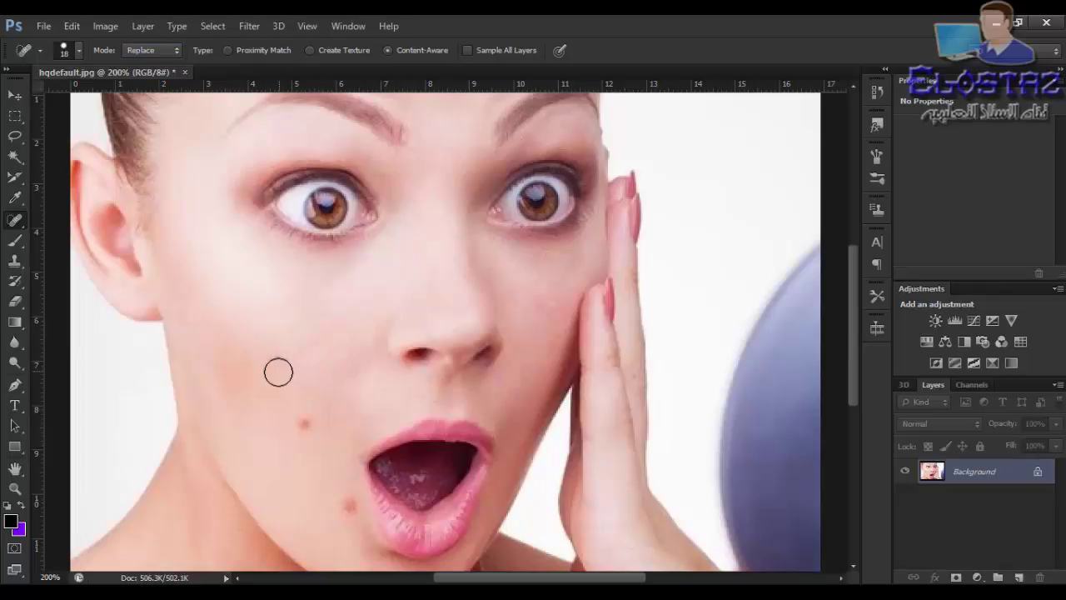
left_click(305, 423)
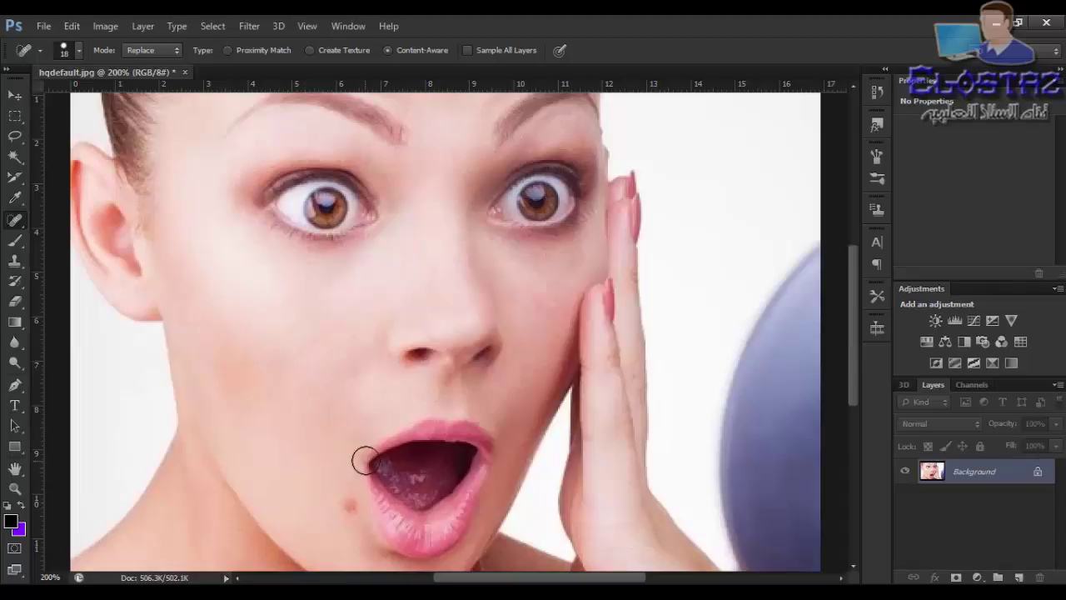
key("ctrl+alt+z")
key("ctrl+alt+z")
key("ctrl+alt+z")
key("ctrl+alt+z")
Step: Switch to Multiply blend mode and spot-heal each cheek blemish
left_click(150, 50)
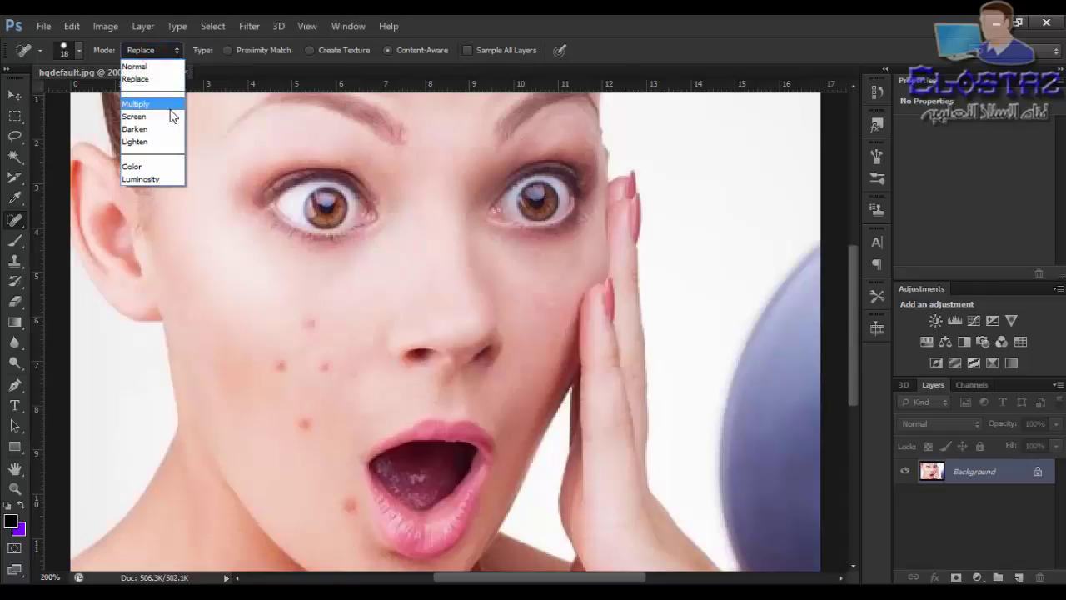
left_click(161, 112)
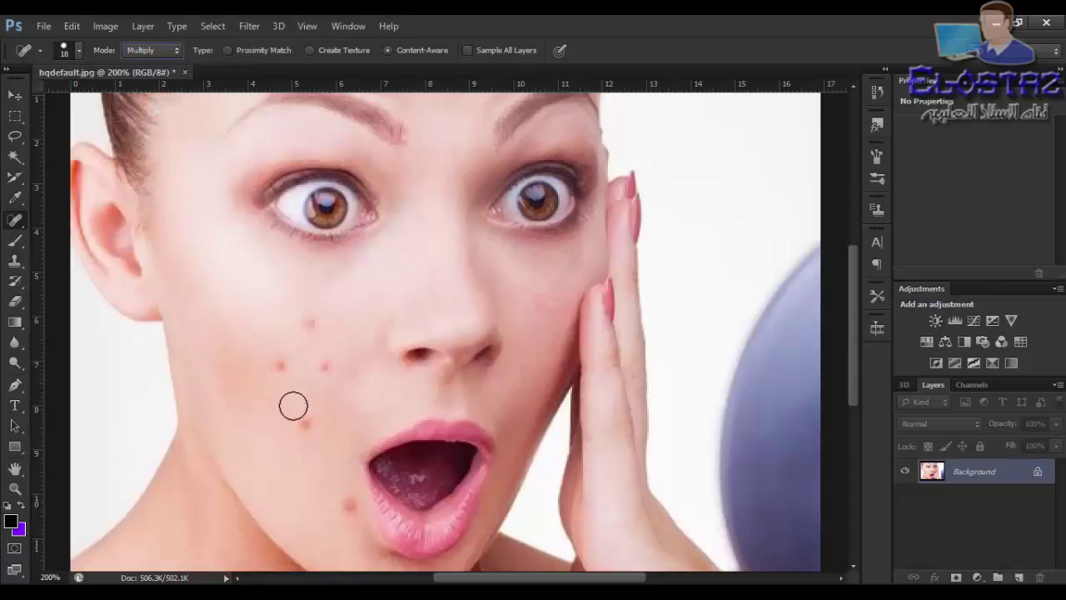
left_click(308, 427)
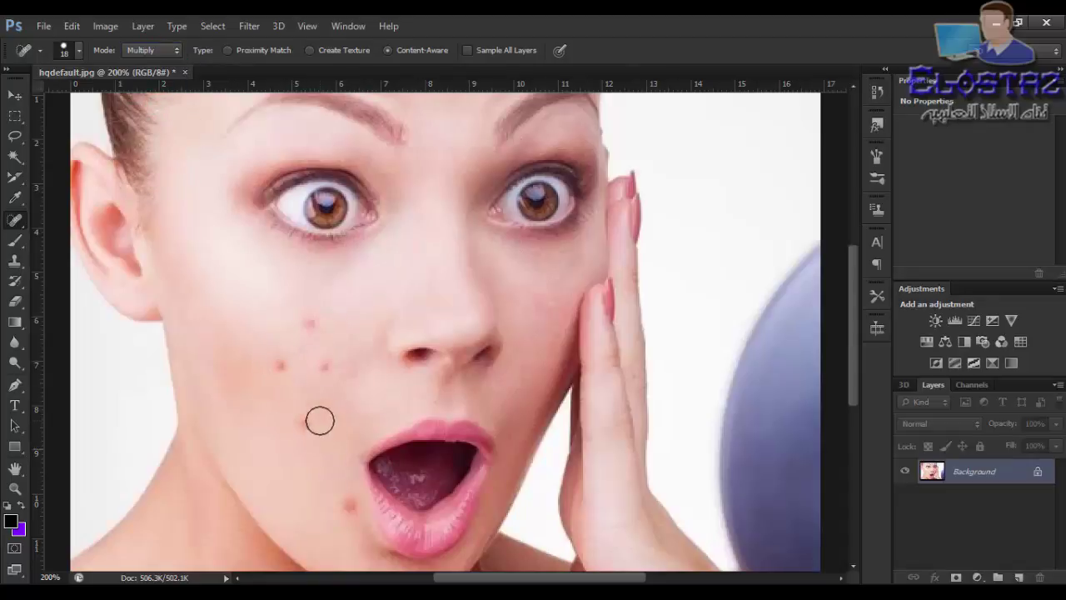
left_click(308, 424)
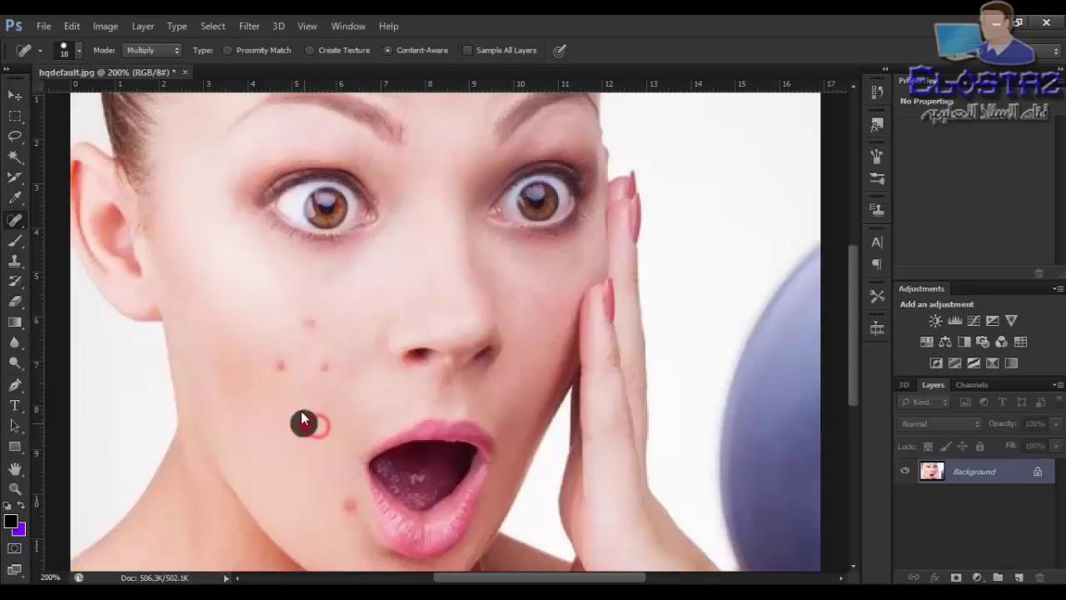
left_click(278, 364)
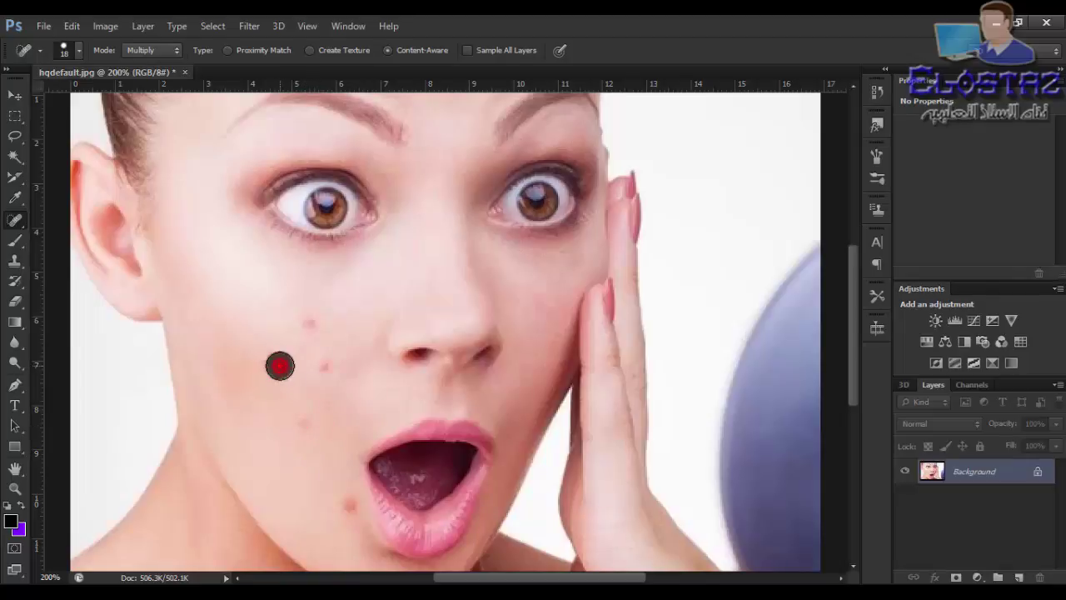
left_click(303, 426)
left_click(275, 368)
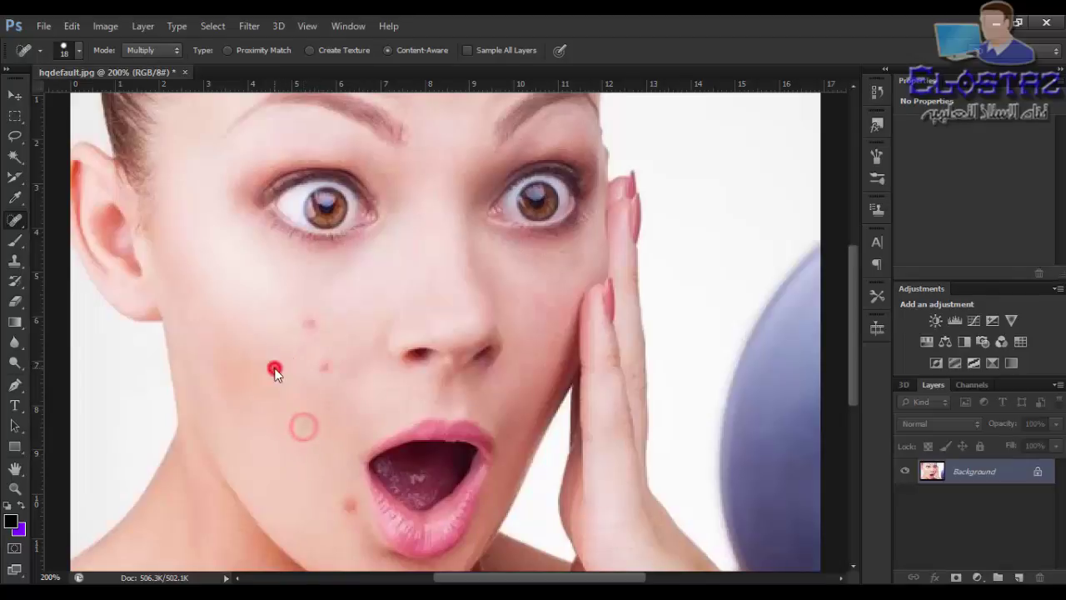
left_click(327, 367)
left_click(310, 324)
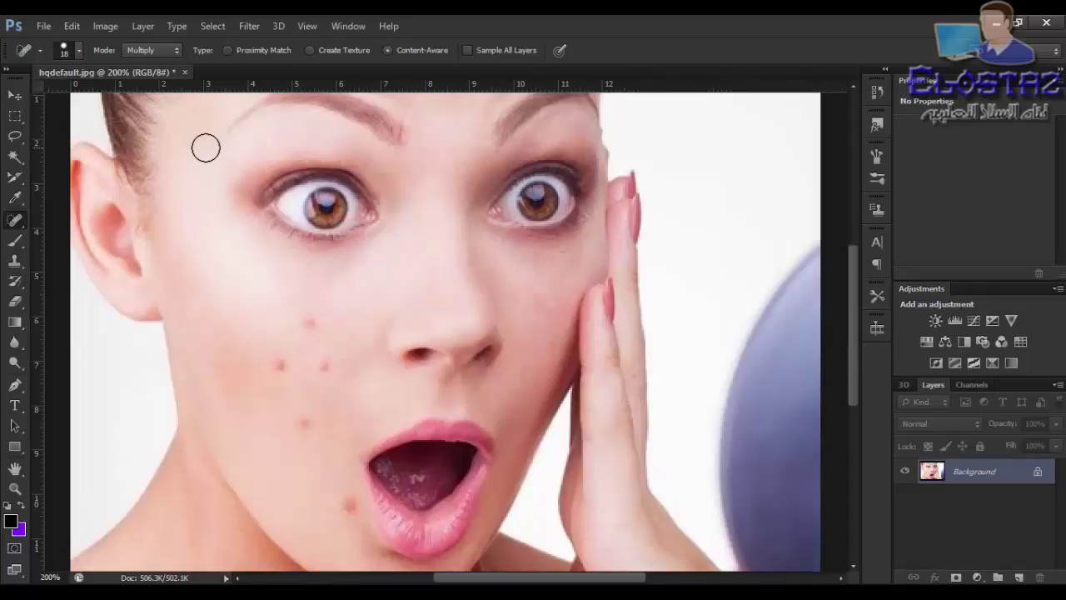
Step: Test Screen blend mode on the four cheek blemishes and the chin spot
left_click(151, 50)
left_click(162, 116)
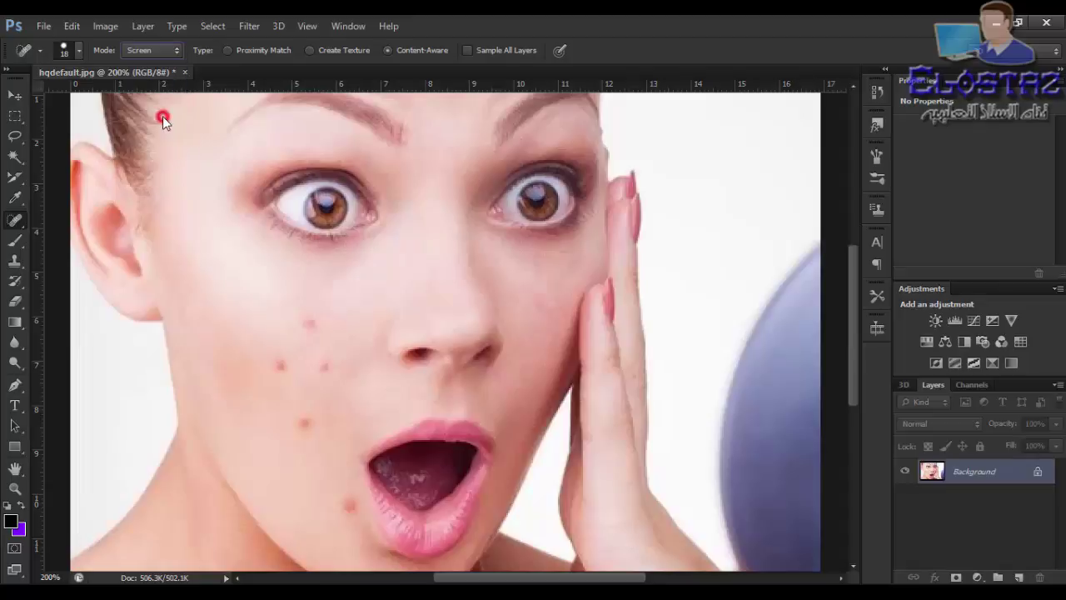
left_click(302, 425)
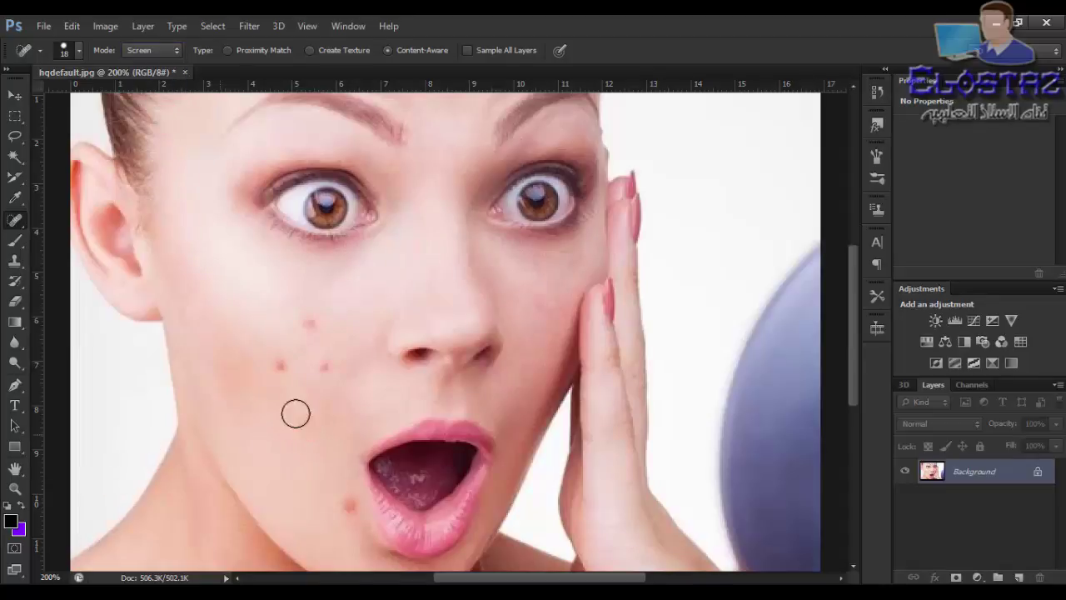
left_click(279, 369)
left_click(324, 368)
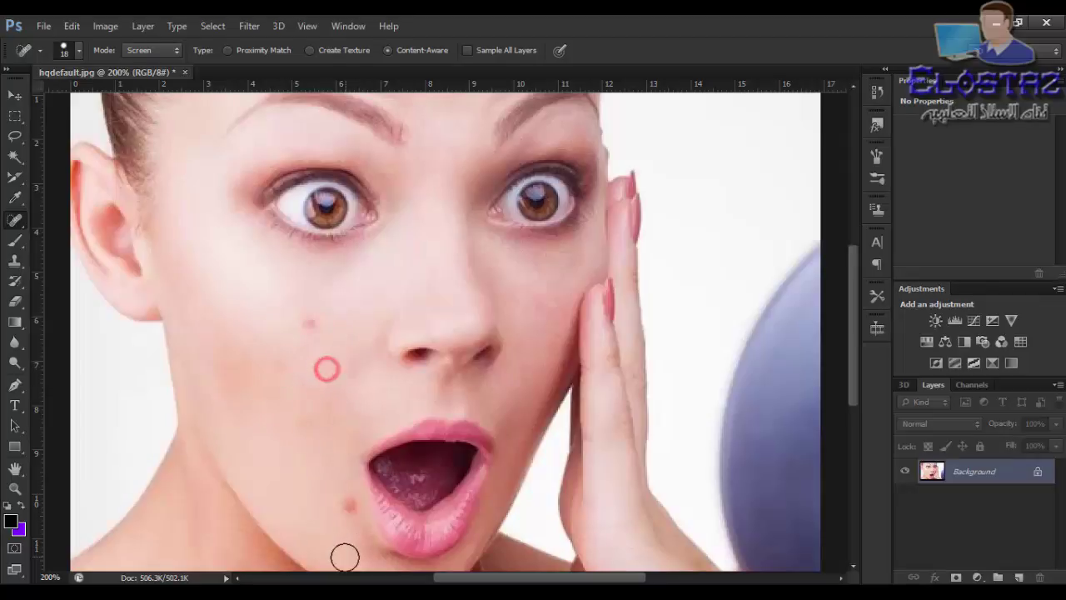
left_click(308, 324)
left_click(348, 504)
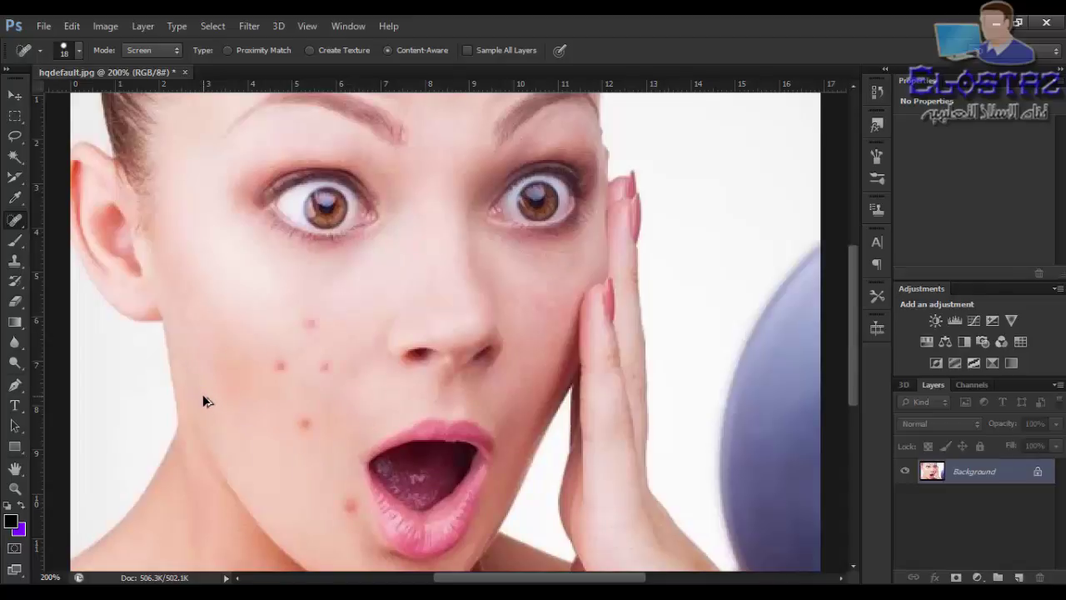
Step: Test Darken blend mode on the four cheek blemishes
left_click(160, 50)
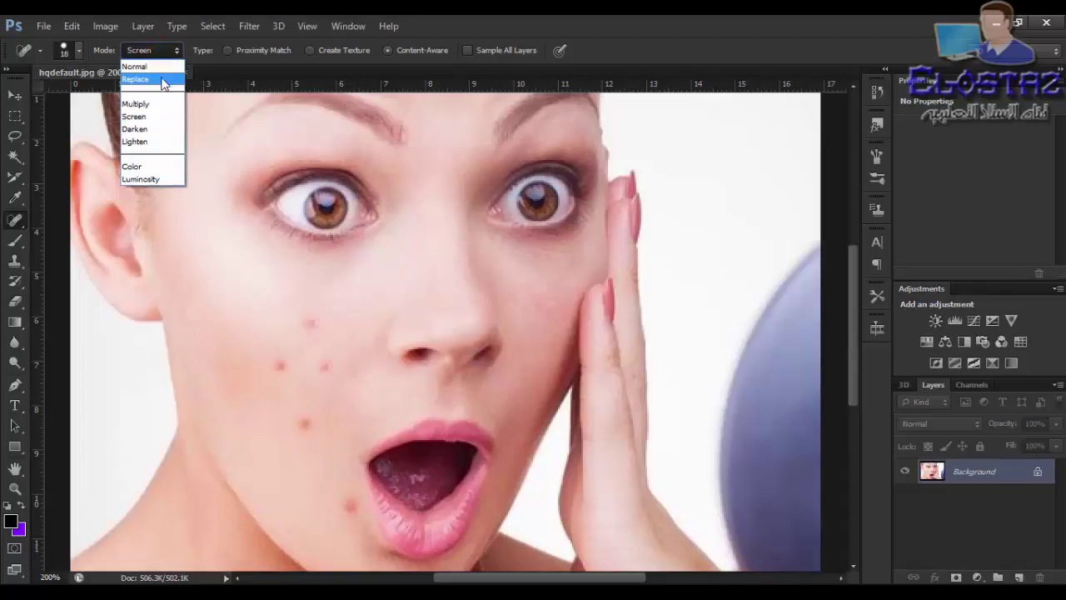
left_click(169, 131)
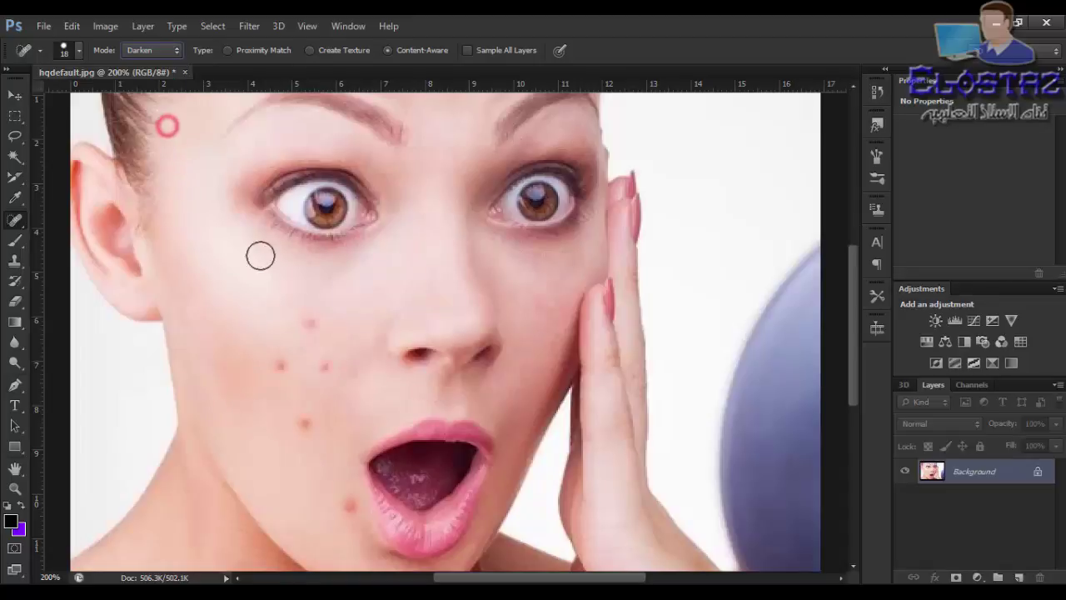
left_click(302, 420)
left_click(280, 363)
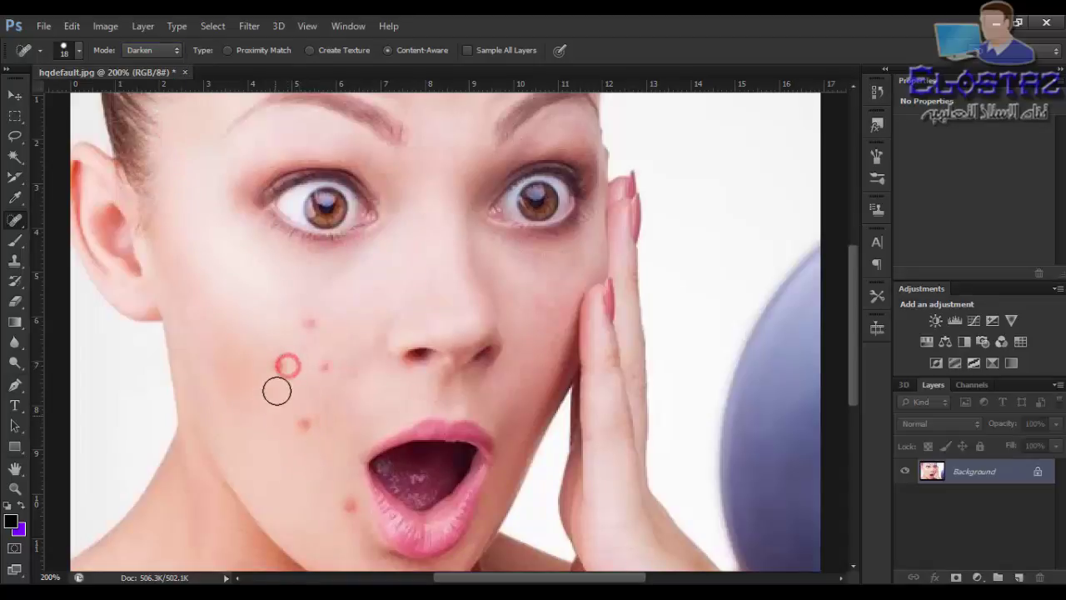
left_click(323, 367)
left_click(309, 319)
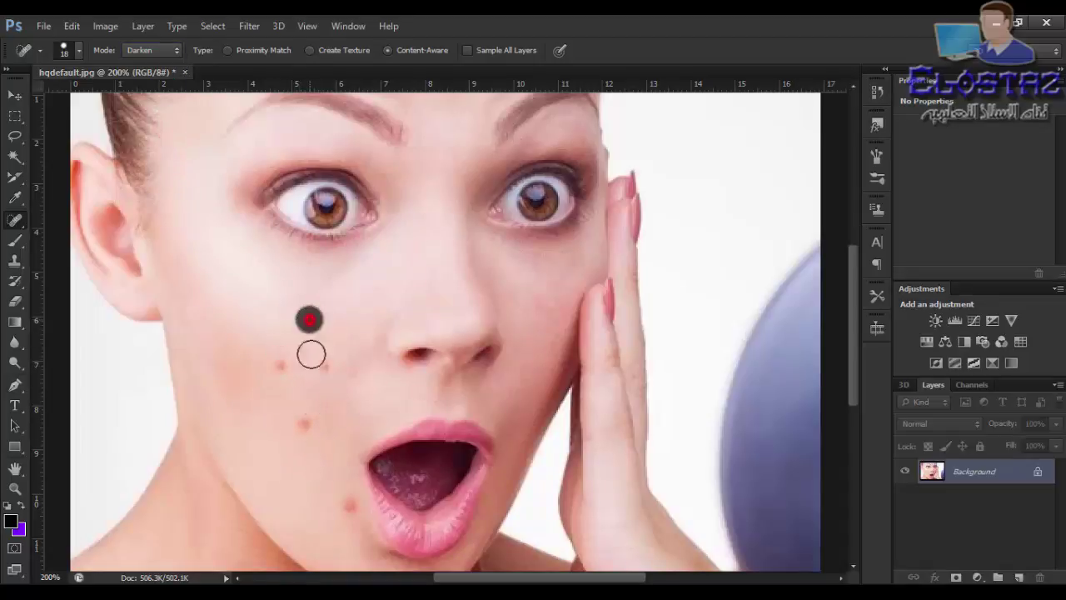
left_click(155, 52)
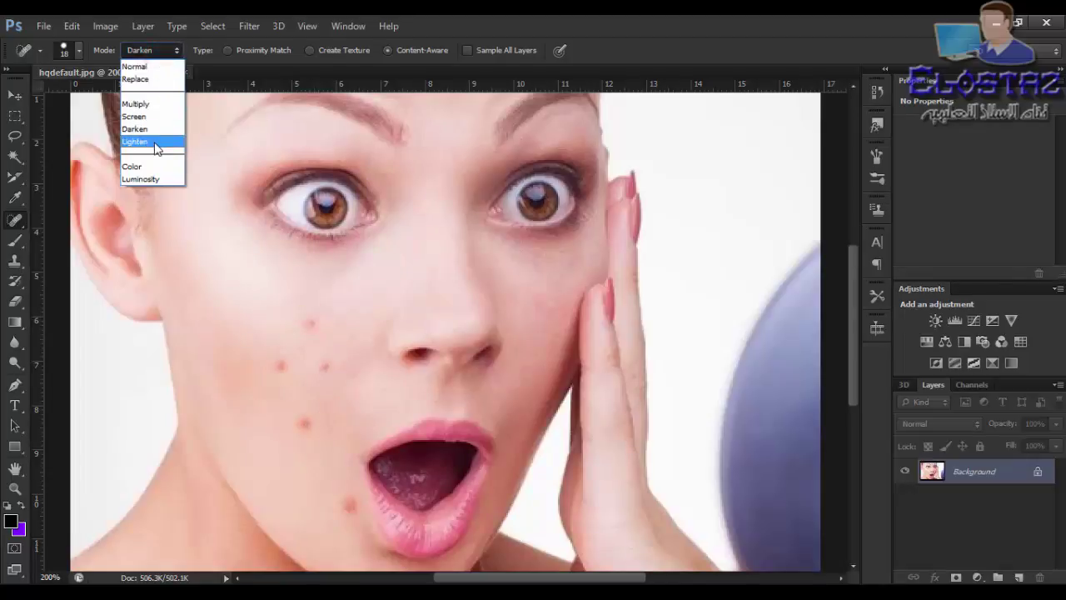
Step: Test Lighten blend mode on the cheek blemishes and the spot by the mouth
left_click(155, 143)
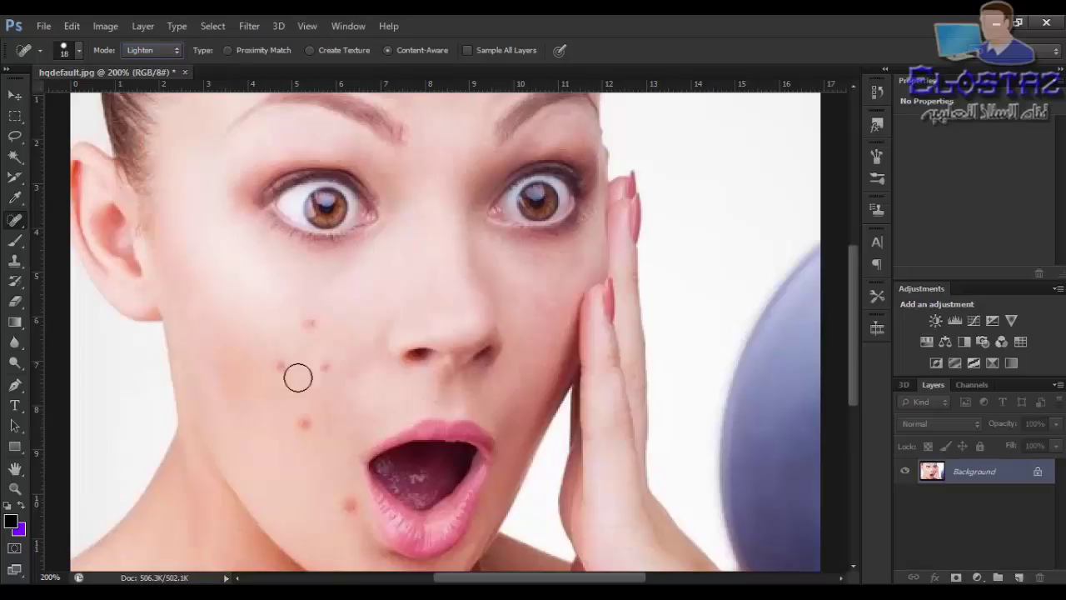
left_click(306, 424)
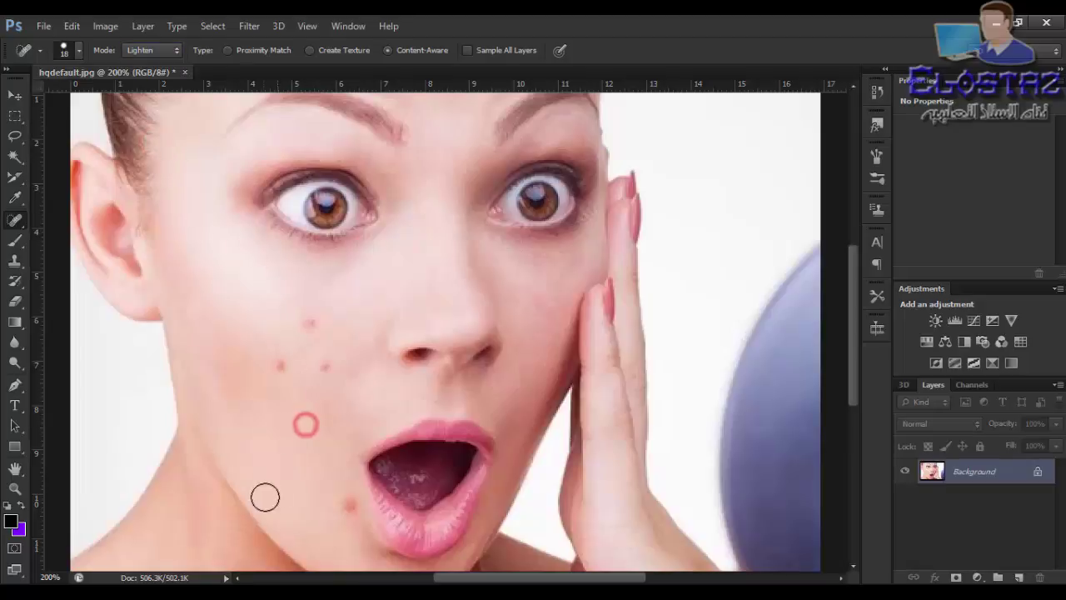
left_click(279, 368)
left_click(346, 504)
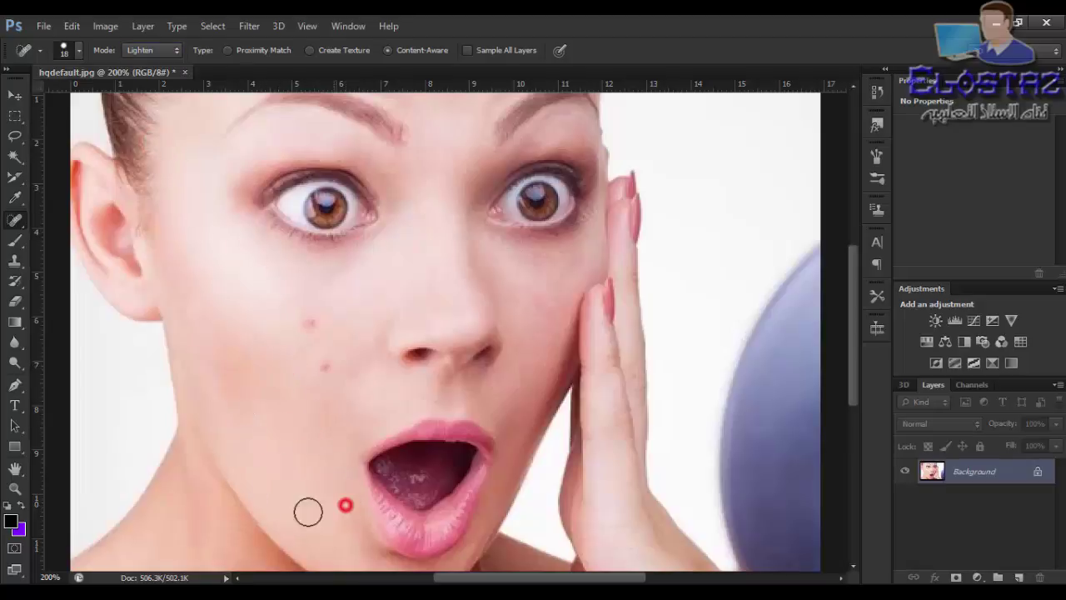
left_click_drag(295, 323, 321, 329)
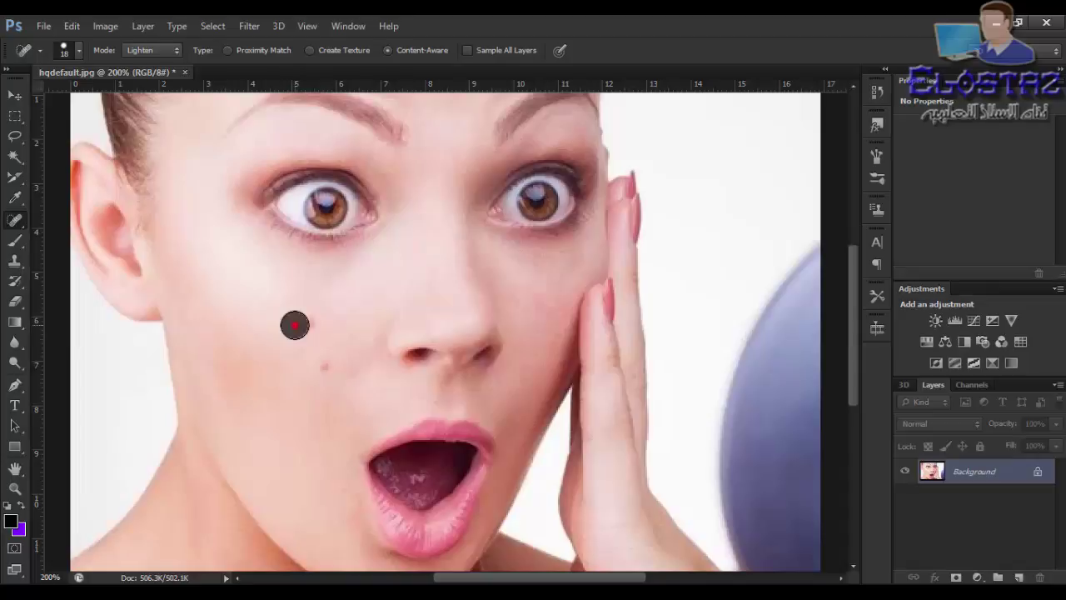
left_click(324, 366)
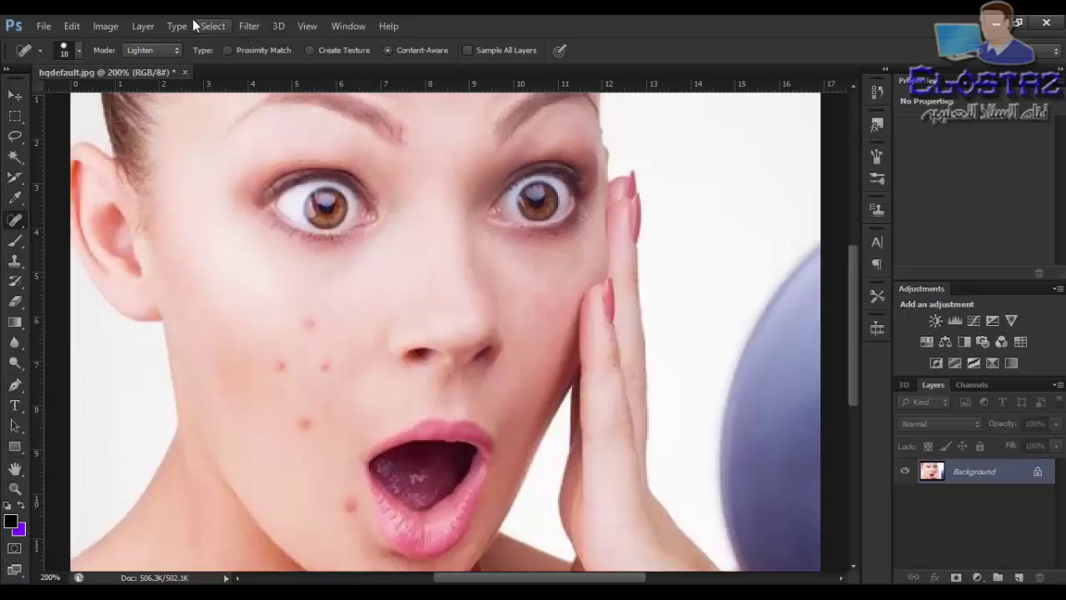
Step: Test Color blend mode on the four cheek blemishes and the chin spot
left_click(156, 50)
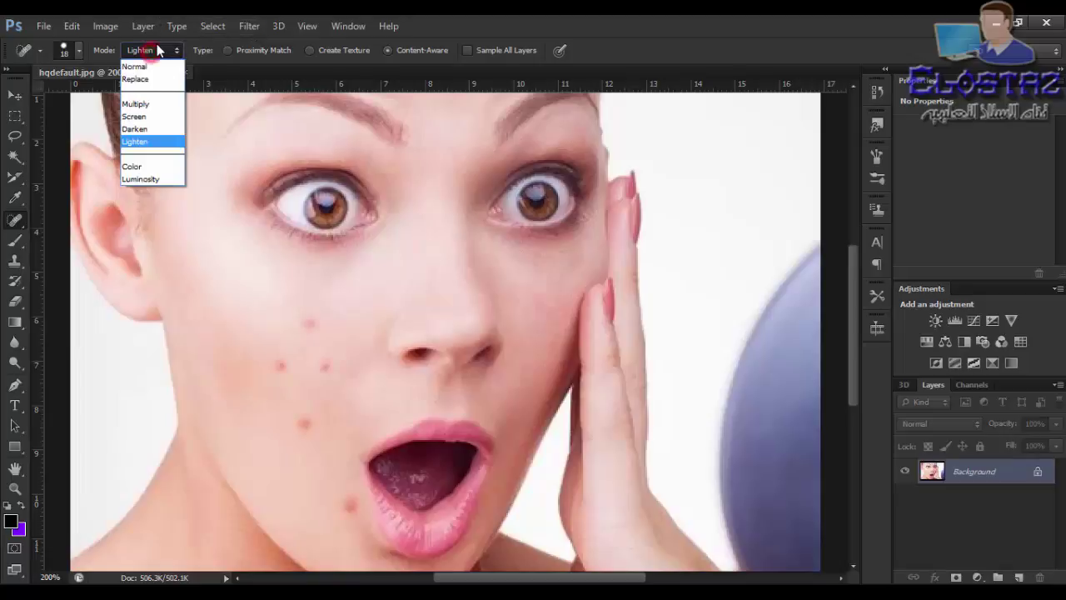
left_click(143, 168)
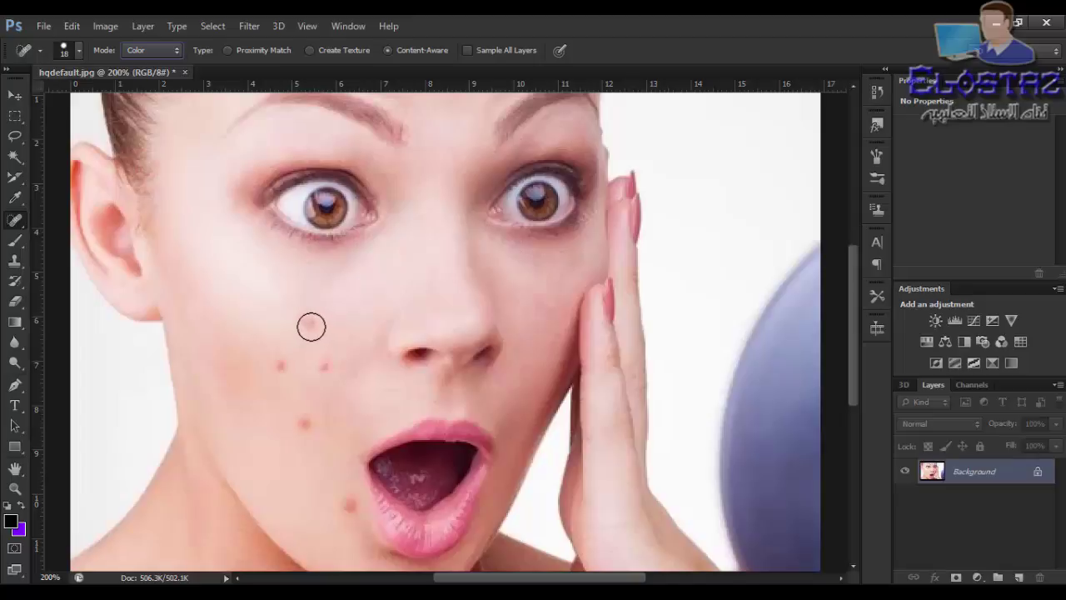
left_click(302, 425)
left_click(281, 366)
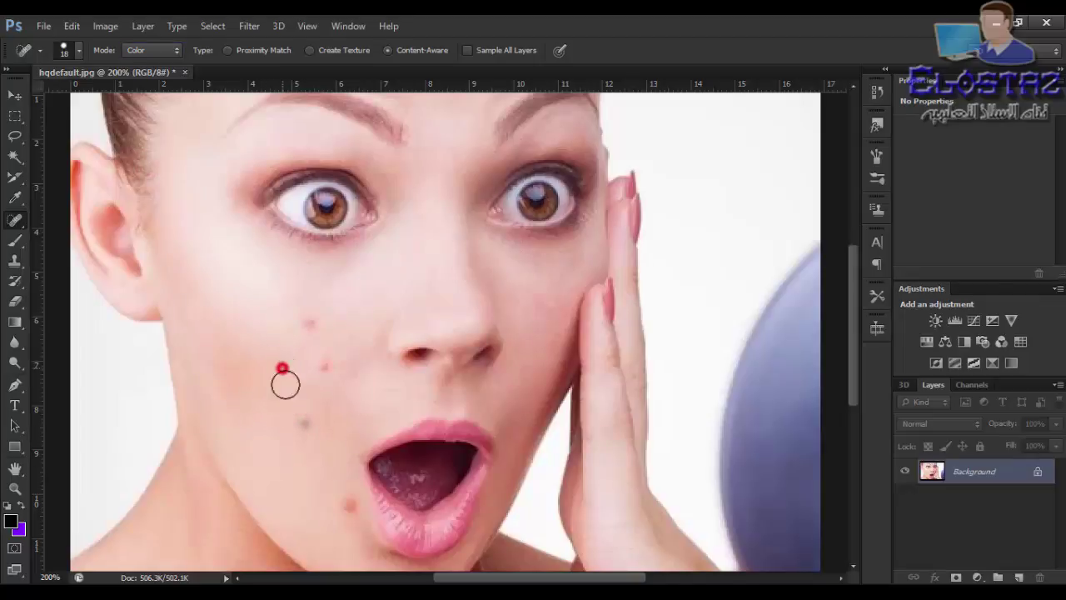
left_click(325, 366)
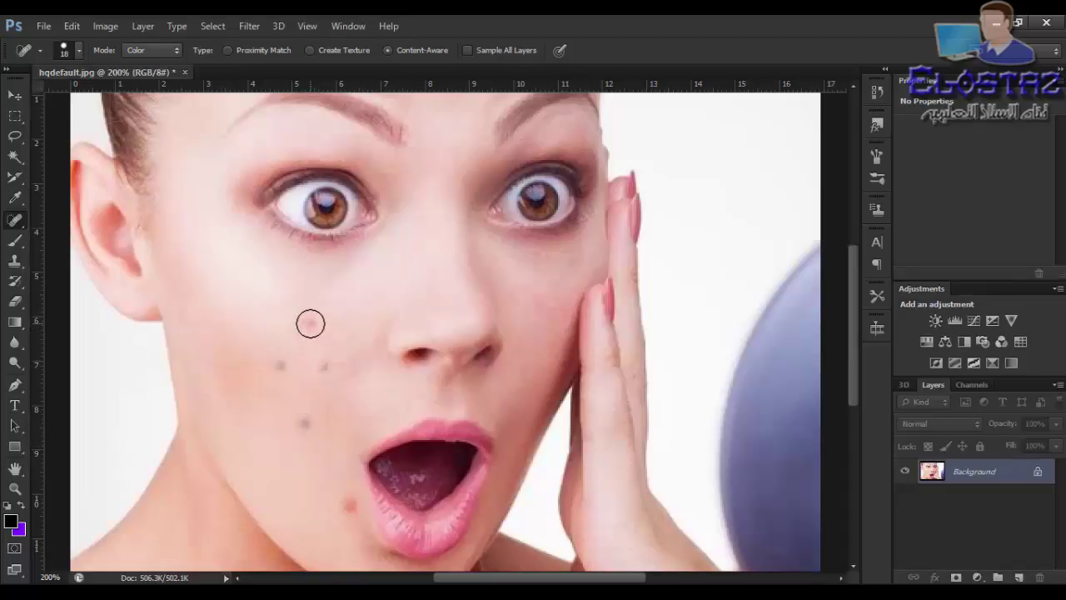
left_click(310, 323)
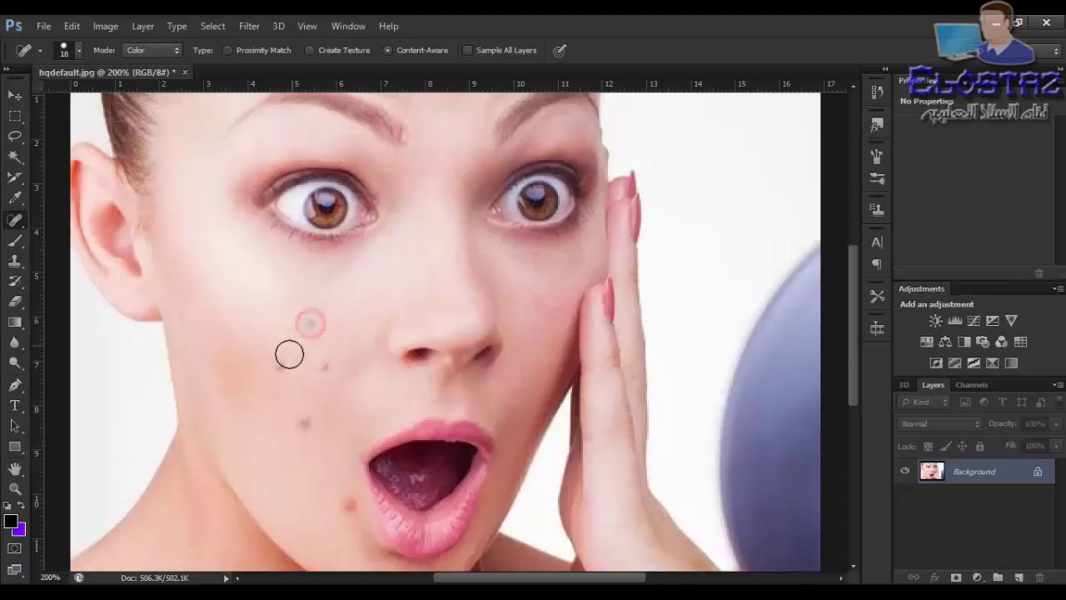
left_click(349, 509)
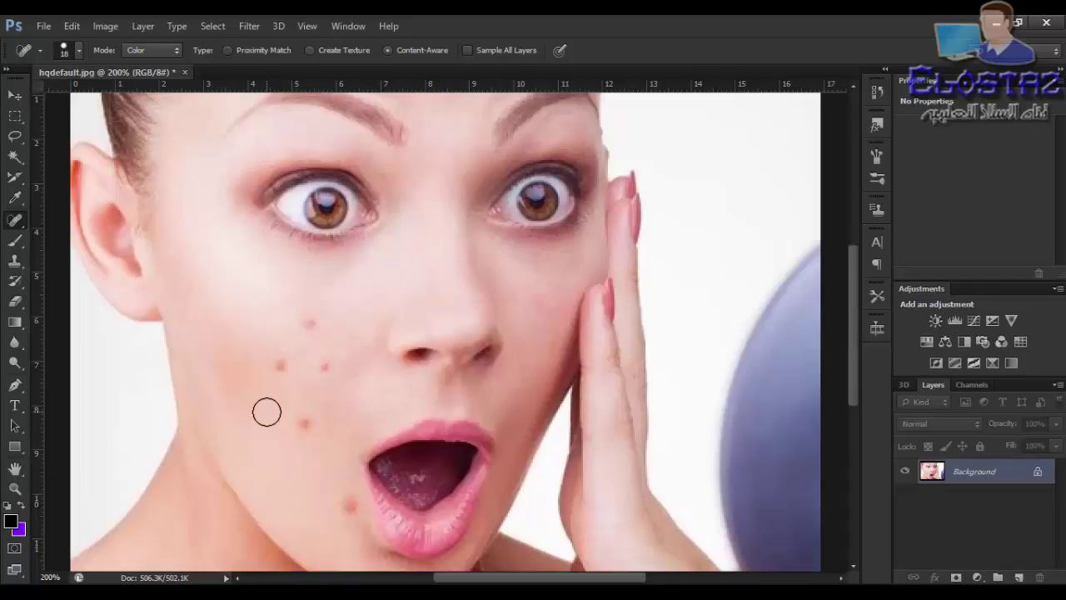
Step: In Normal mode, heal the four cheek blemishes and chin spot, then smooth the lower cheek
left_click(132, 52)
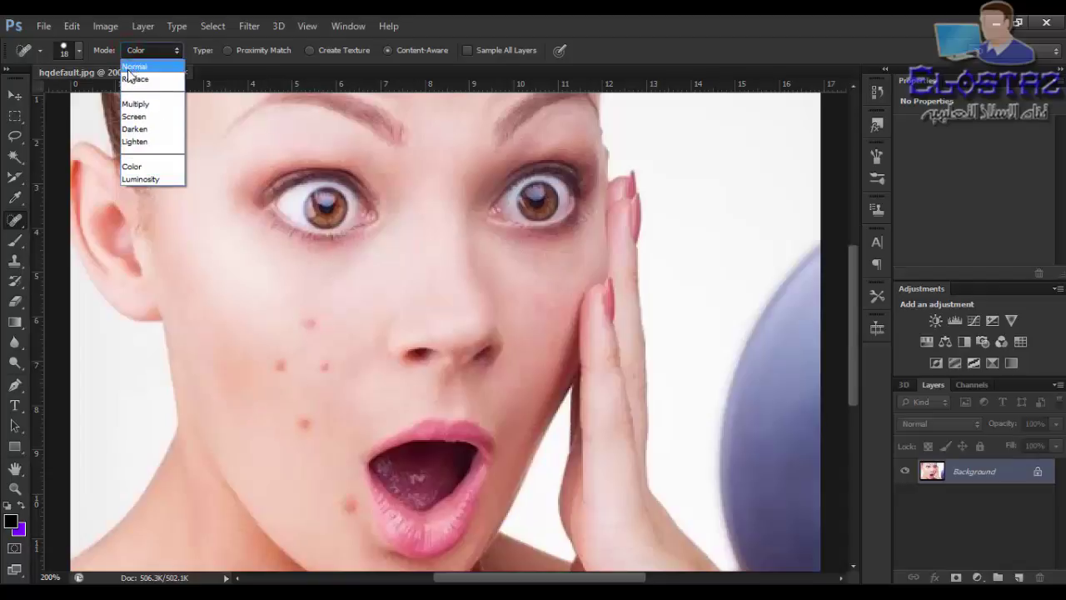
left_click(131, 67)
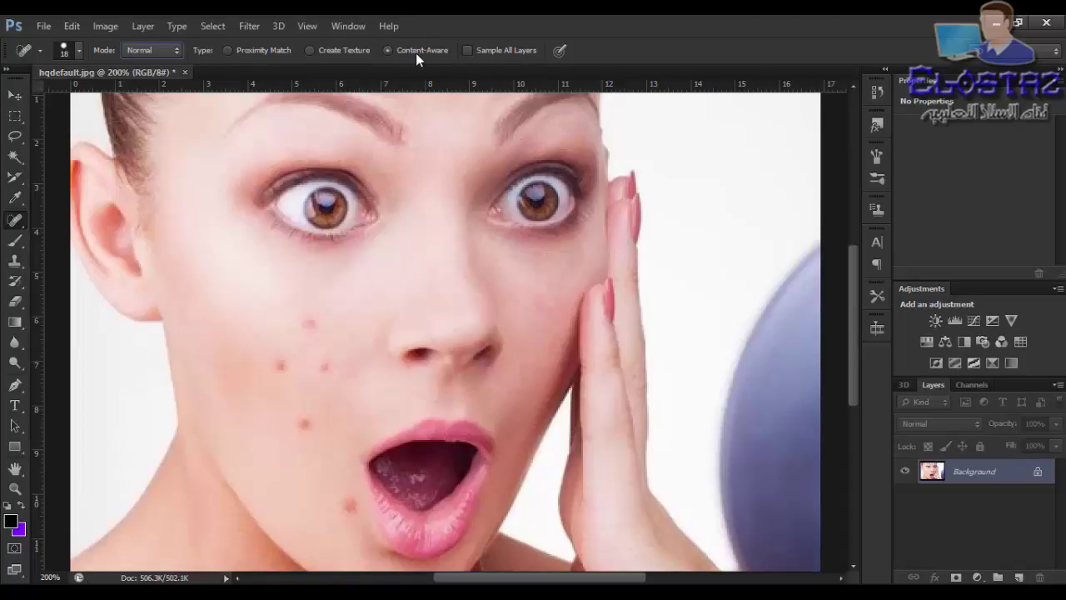
left_click(309, 321)
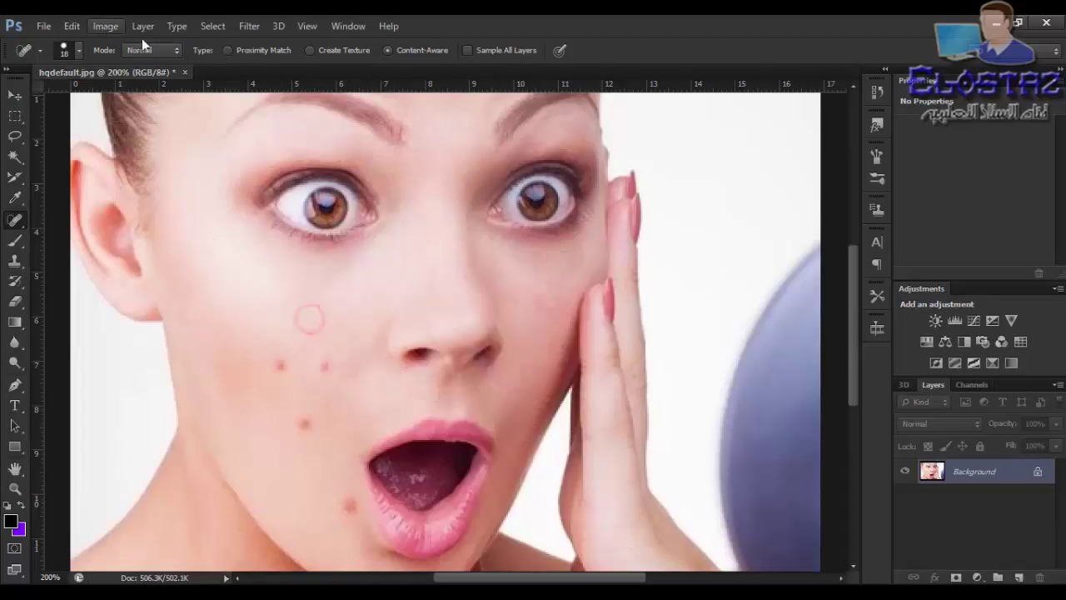
left_click(324, 365)
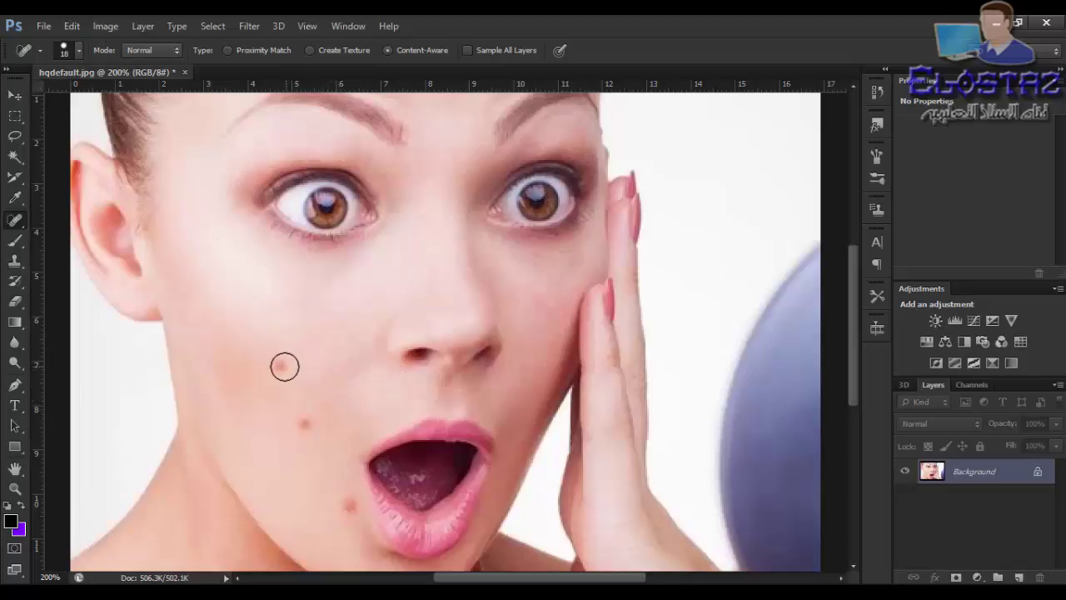
left_click(284, 366)
left_click(304, 423)
left_click(349, 504)
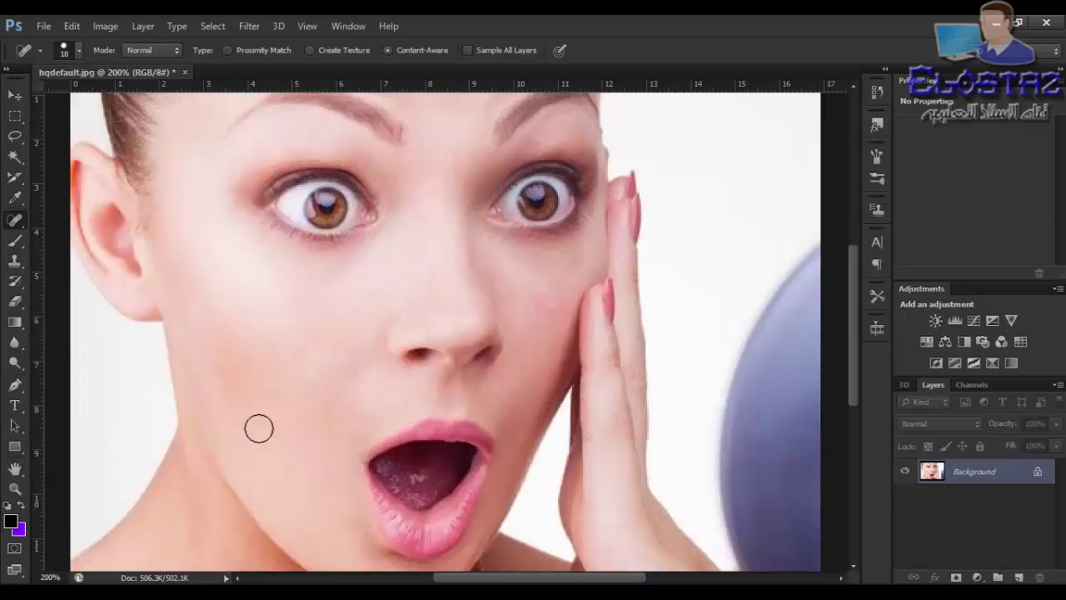
mouse_move(283, 441)
left_mouse_down()
mouse_move(304, 487)
mouse_move(297, 428)
left_mouse_up()
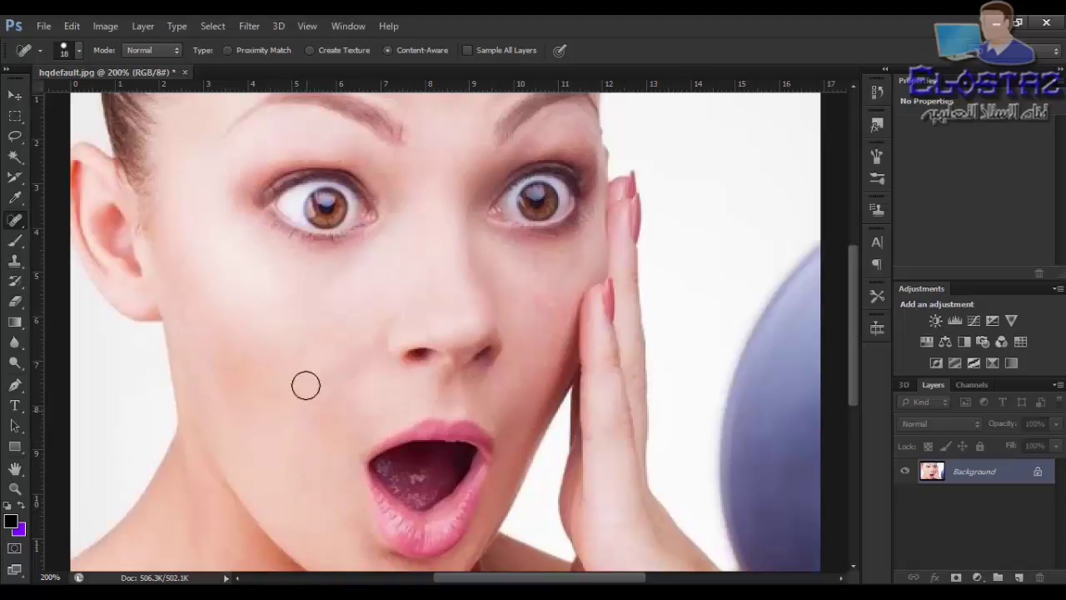